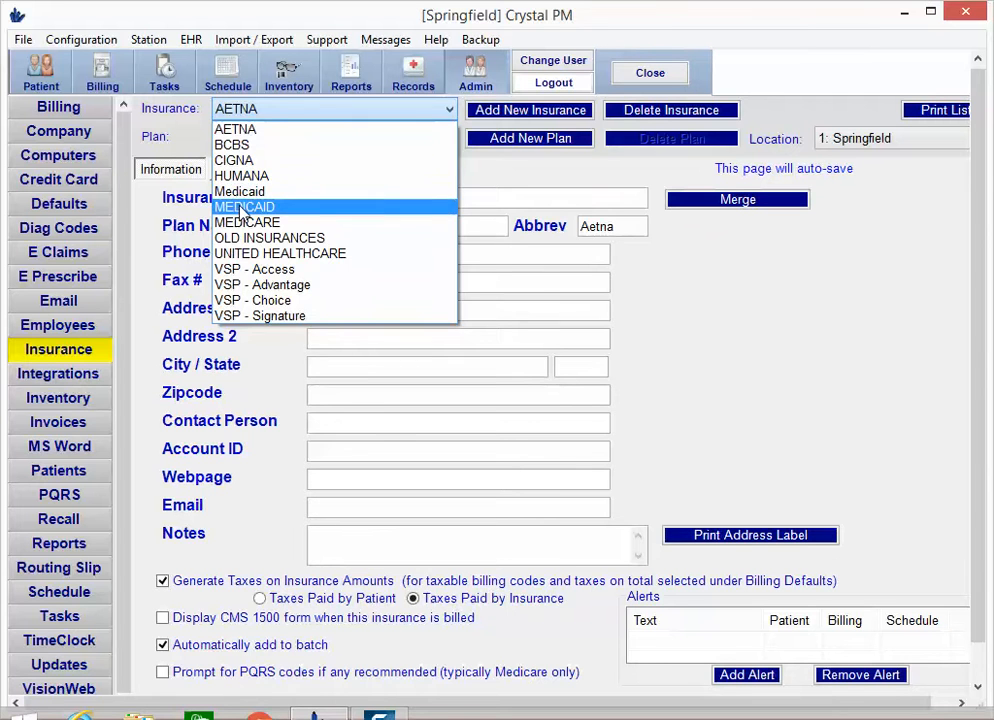
Merge the duplicate Medicaid insurance into the all-caps MEDICAID insurance and remove the duplicate
{"action": "left_click", "coordinate": [242, 207]}
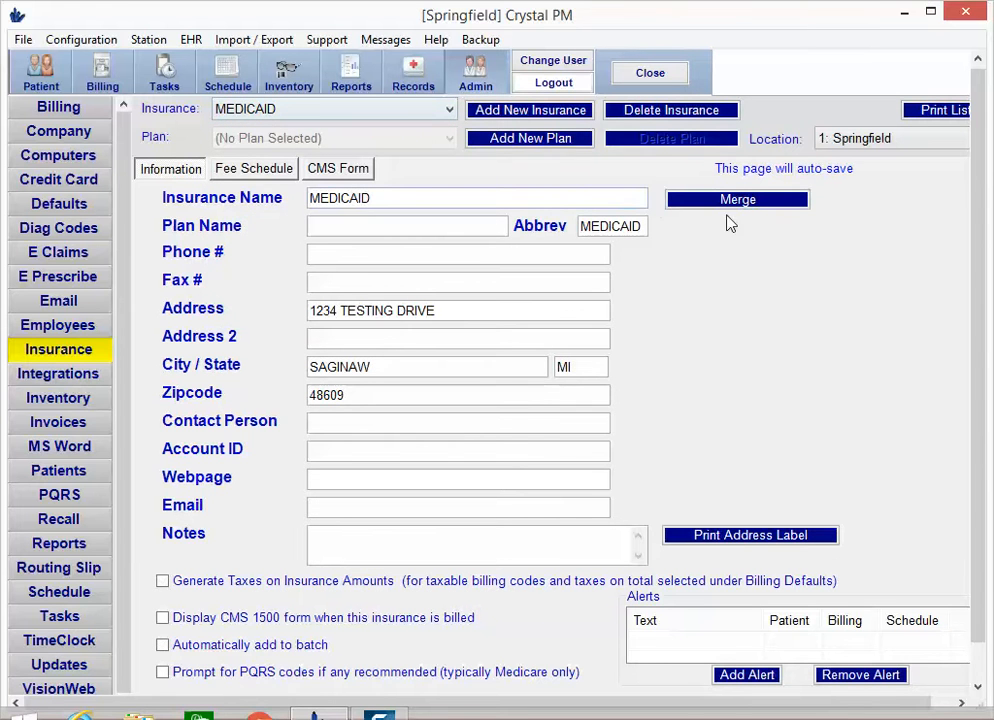
{"action": "left_click", "coordinate": [754, 201]}
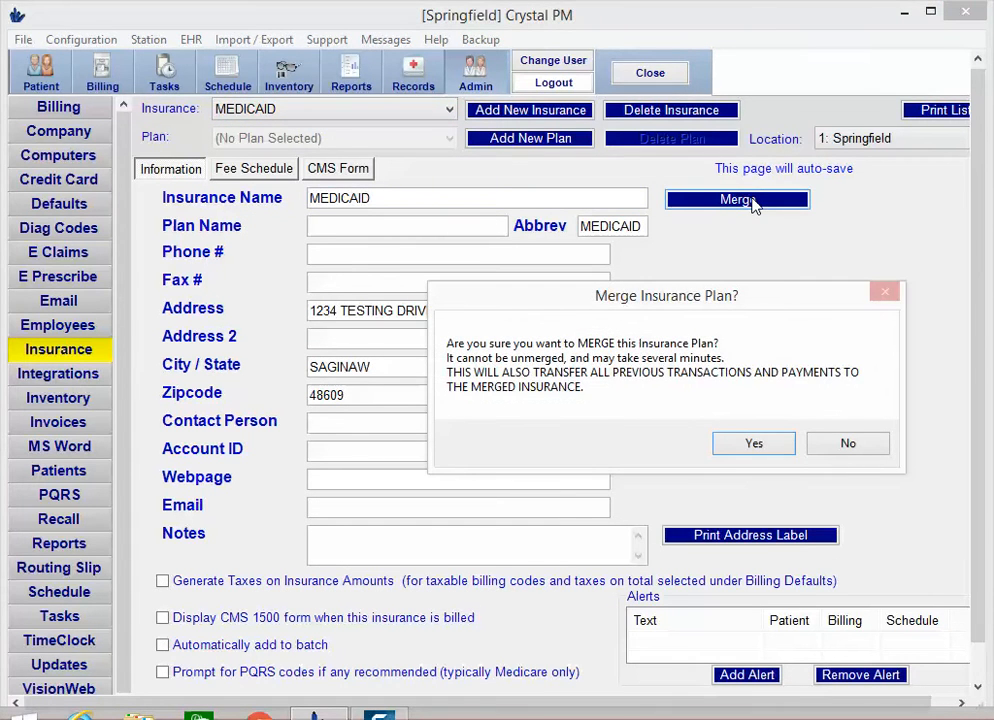
{"action": "left_click", "coordinate": [727, 452]}
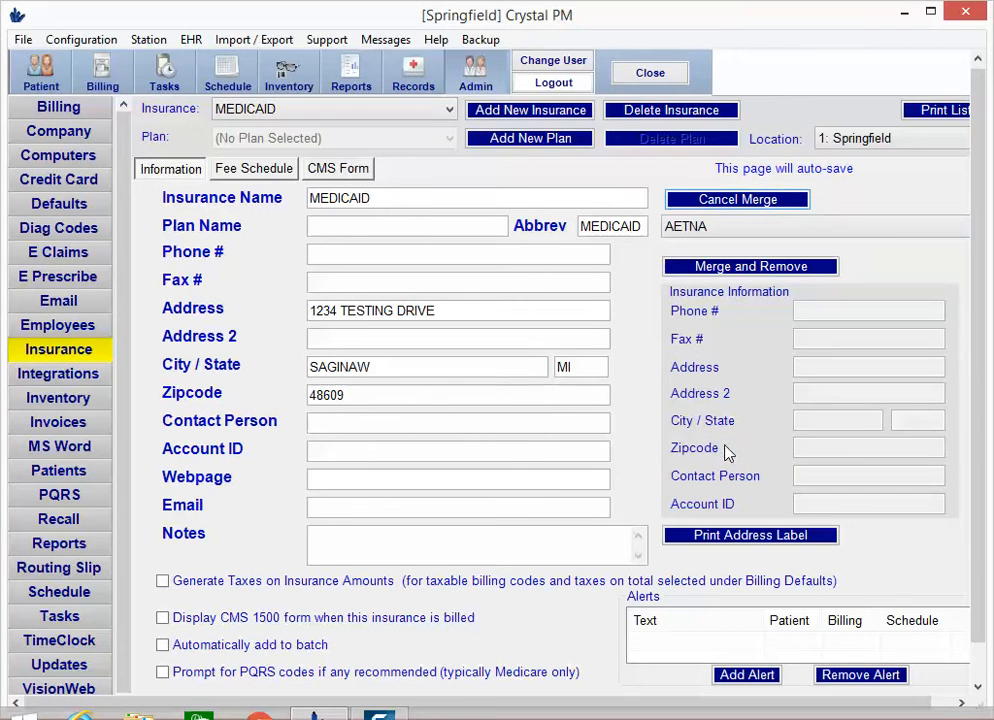
{"action": "left_click", "coordinate": [739, 237]}
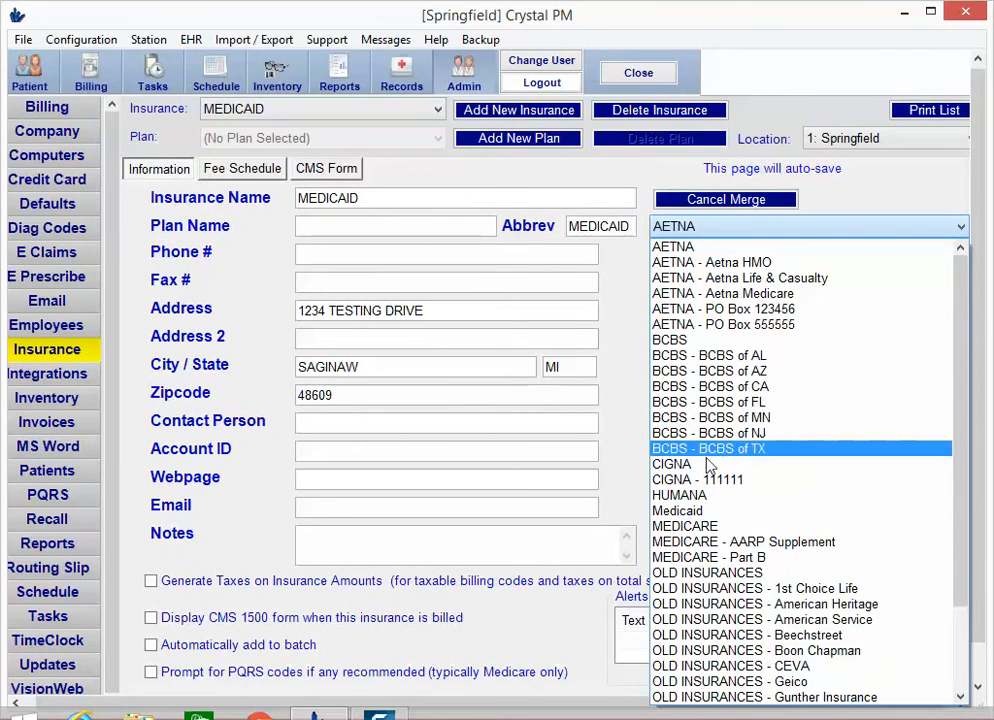
{"action": "left_click", "coordinate": [674, 512]}
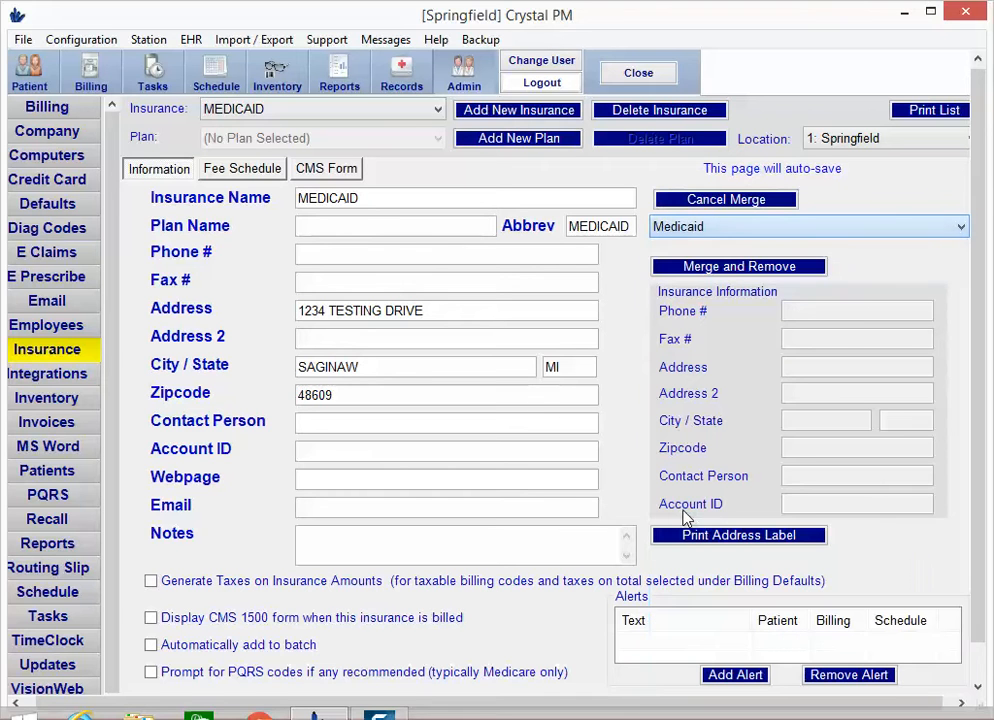
{"action": "left_click", "coordinate": [730, 267]}
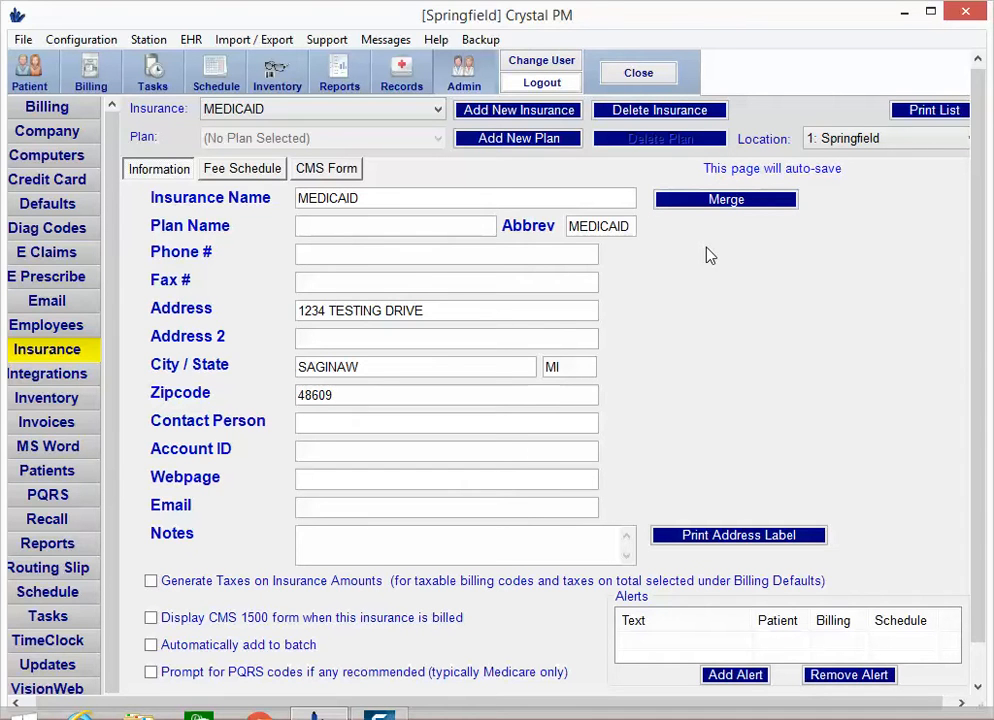
Add a new insurance named VSP with the abbreviation VSP
{"action": "left_click", "coordinate": [268, 112]}
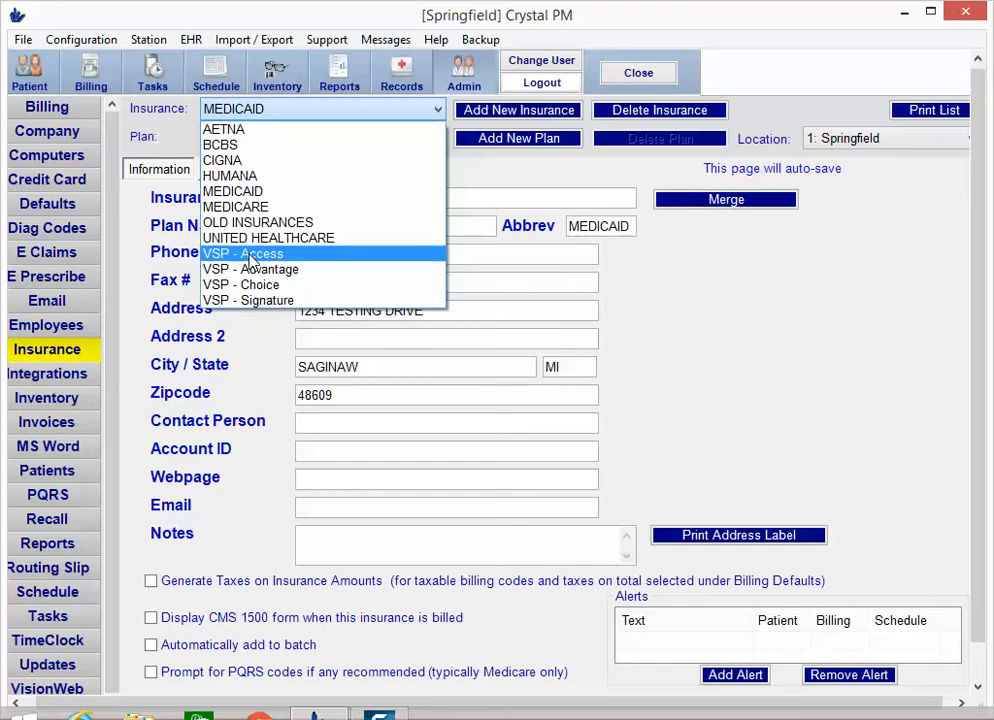
{"action": "left_click", "coordinate": [541, 116]}
{"action": "left_click", "coordinate": [541, 115]}
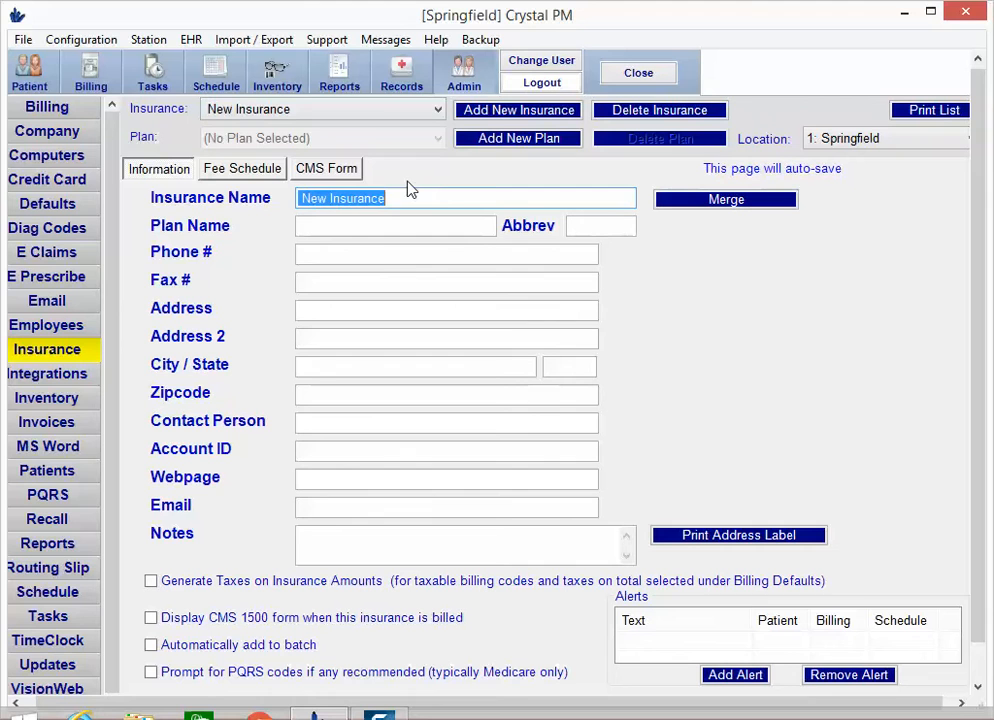
{"action": "type", "text": "VSP"}
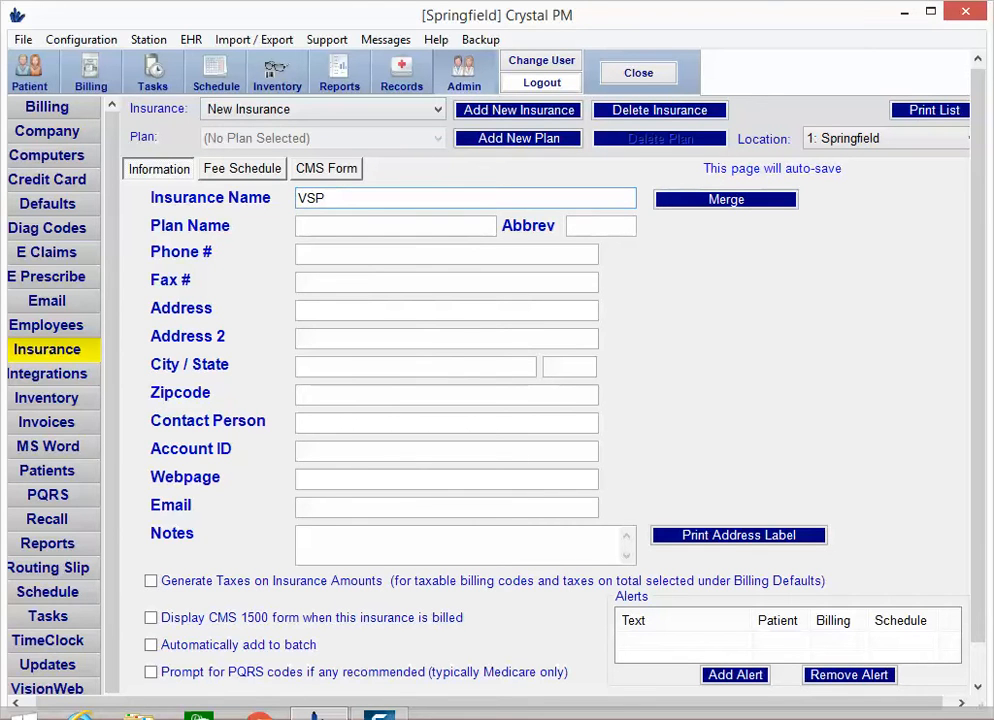
{"action": "left_click_drag", "start_coordinate": [333, 197], "coordinate": [278, 201]}
{"action": "key", "text": "ctrl+c"}
{"action": "left_click", "coordinate": [604, 226]}
{"action": "key", "text": "ctrl+v"}
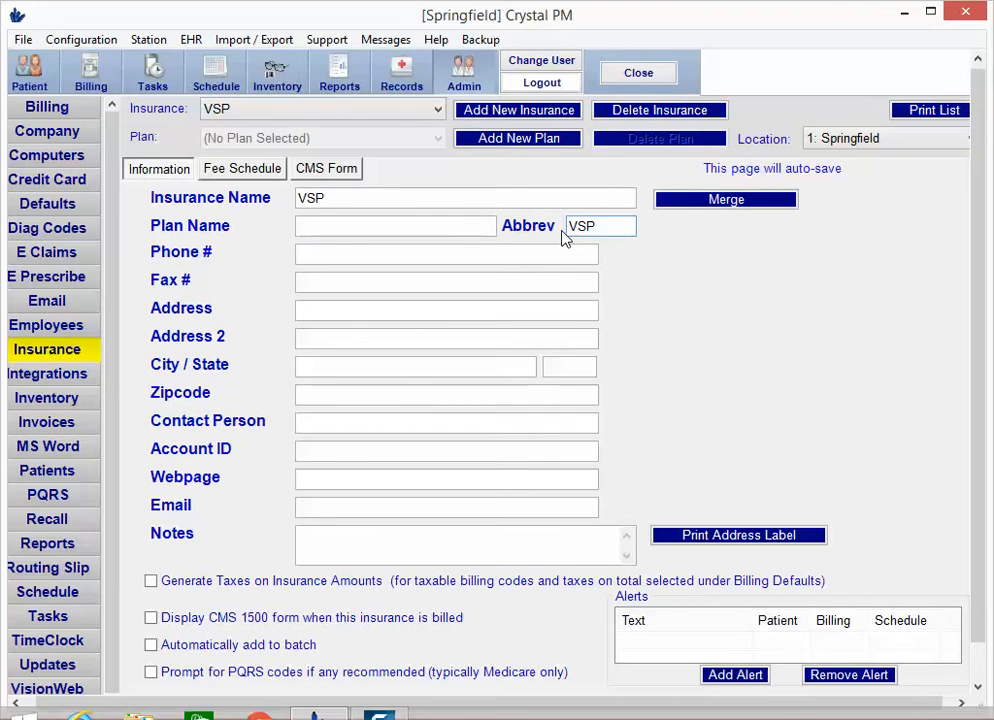
{"action": "left_click_drag", "start_coordinate": [605, 231], "coordinate": [571, 229]}
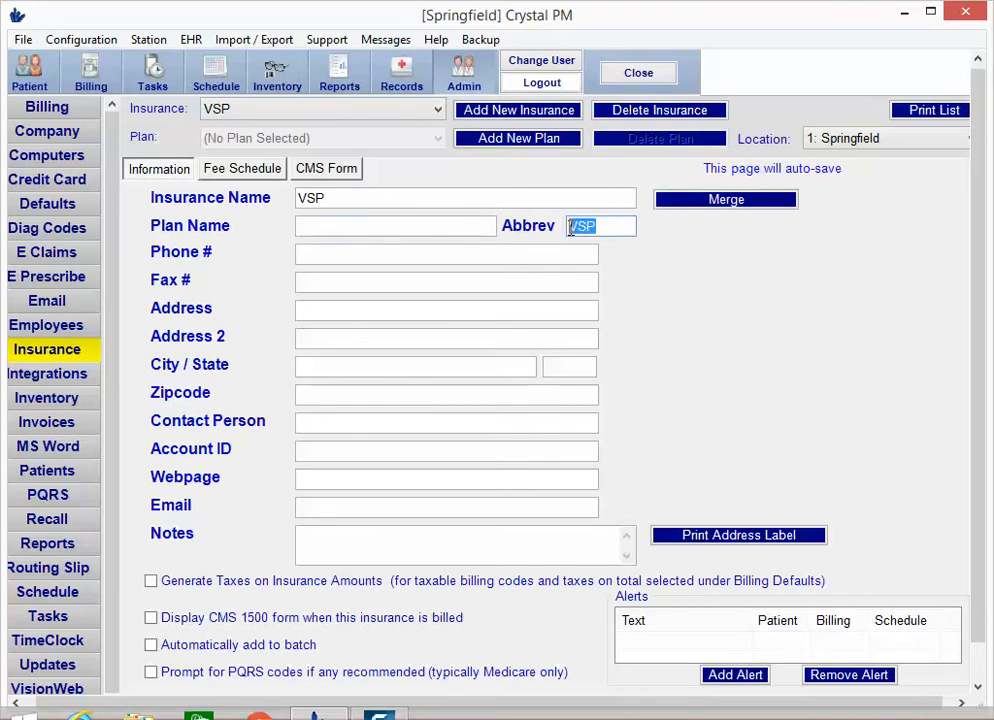
{"action": "left_click", "coordinate": [377, 197]}
{"action": "left_click", "coordinate": [603, 226]}
Select the VSP insurance and add a plan named VSP - ACCESS, using the same text as its abbreviation
{"action": "left_click", "coordinate": [380, 110]}
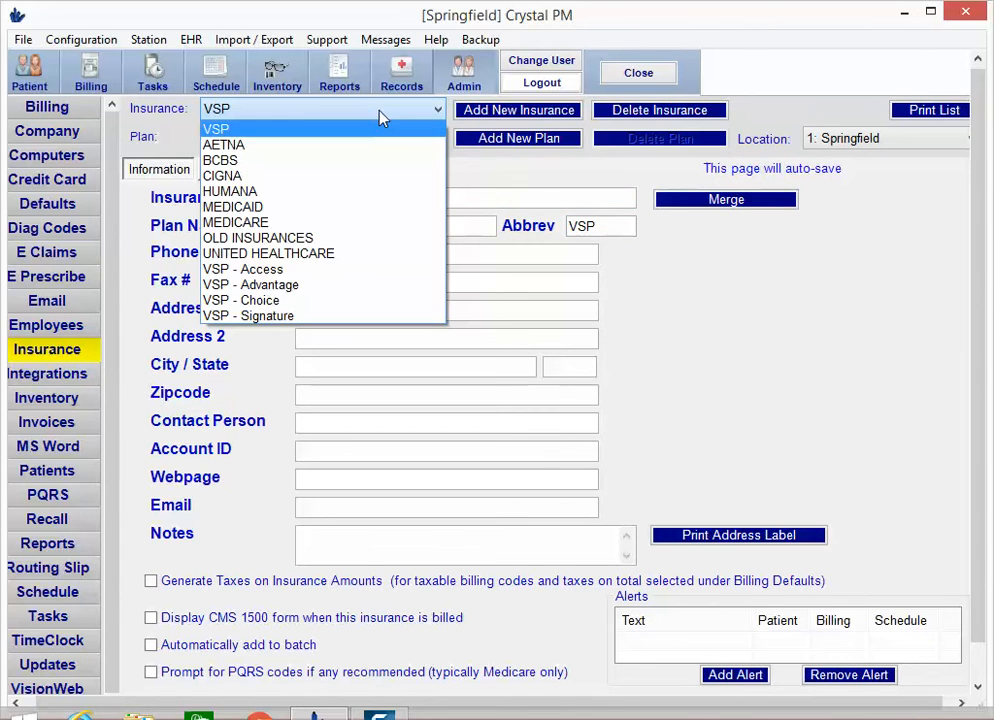
{"action": "left_click", "coordinate": [229, 131]}
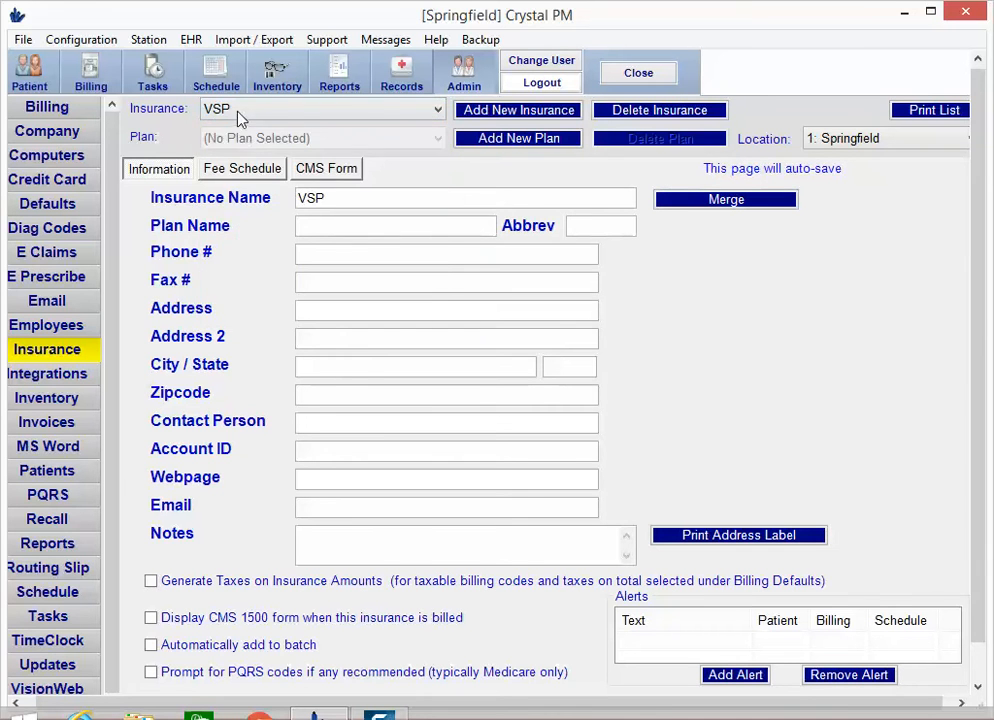
{"action": "left_click", "coordinate": [238, 110]}
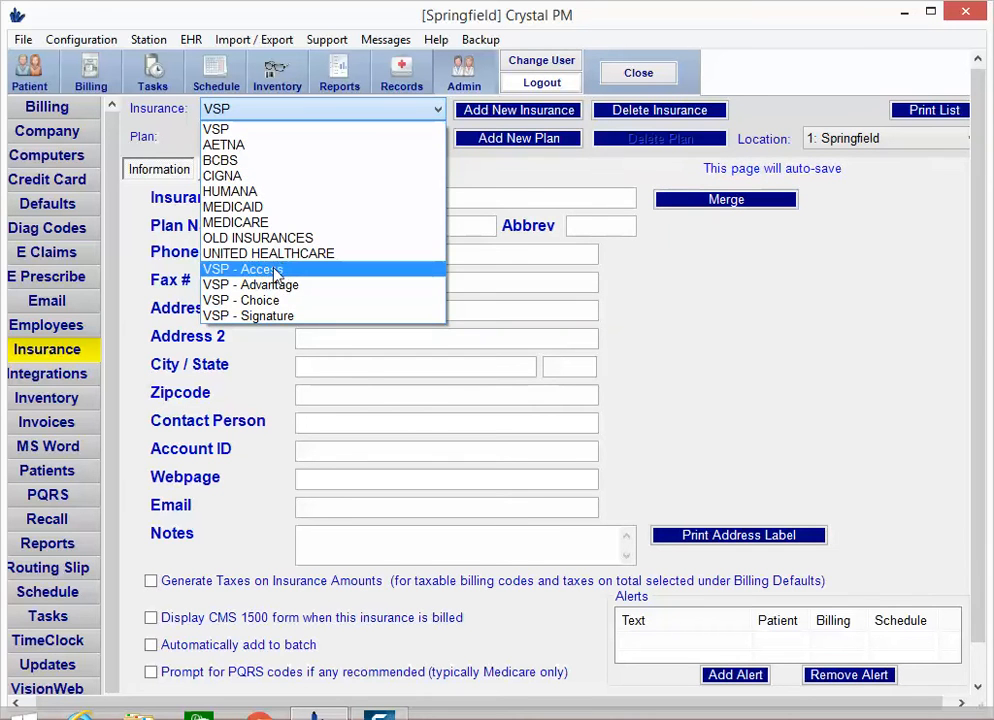
{"action": "left_click", "coordinate": [236, 130]}
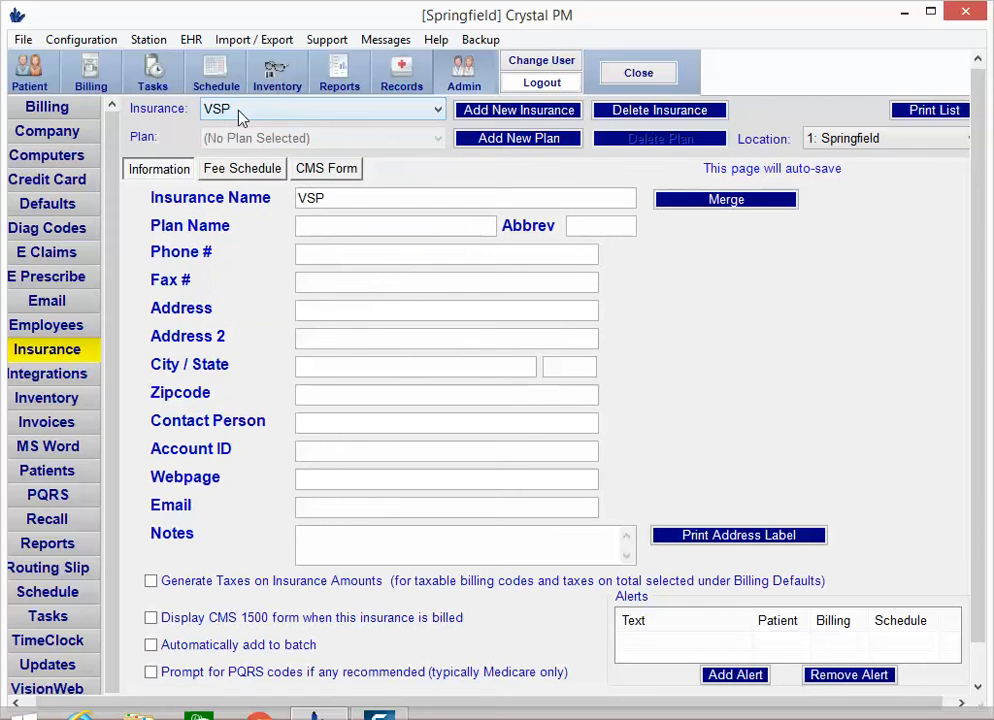
{"action": "left_click", "coordinate": [505, 139]}
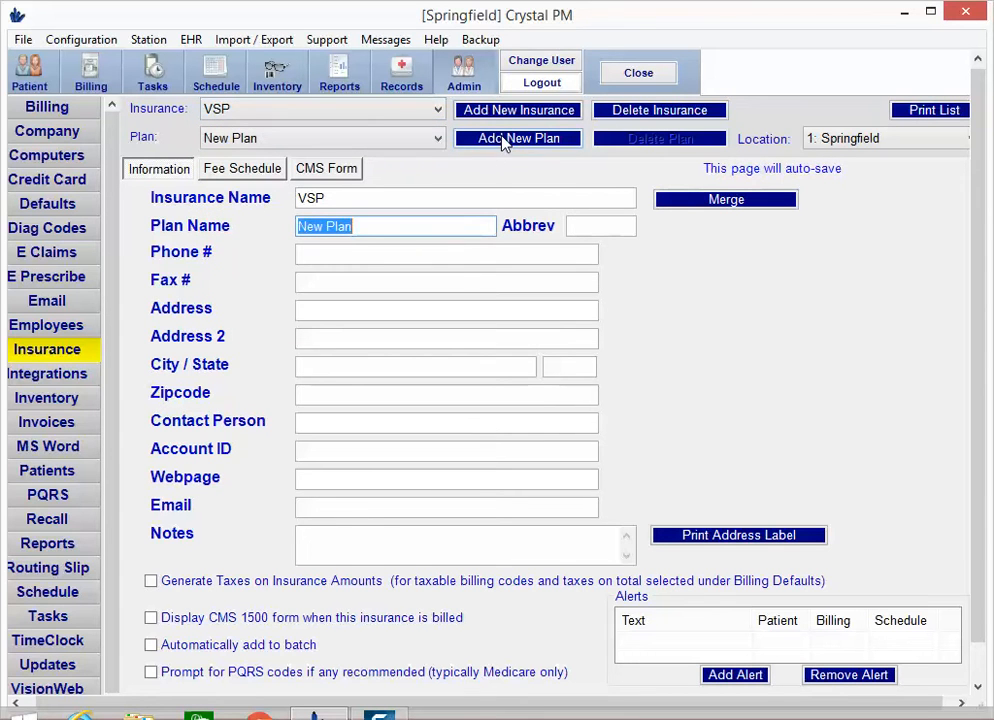
{"action": "type", "text": "VSP"}
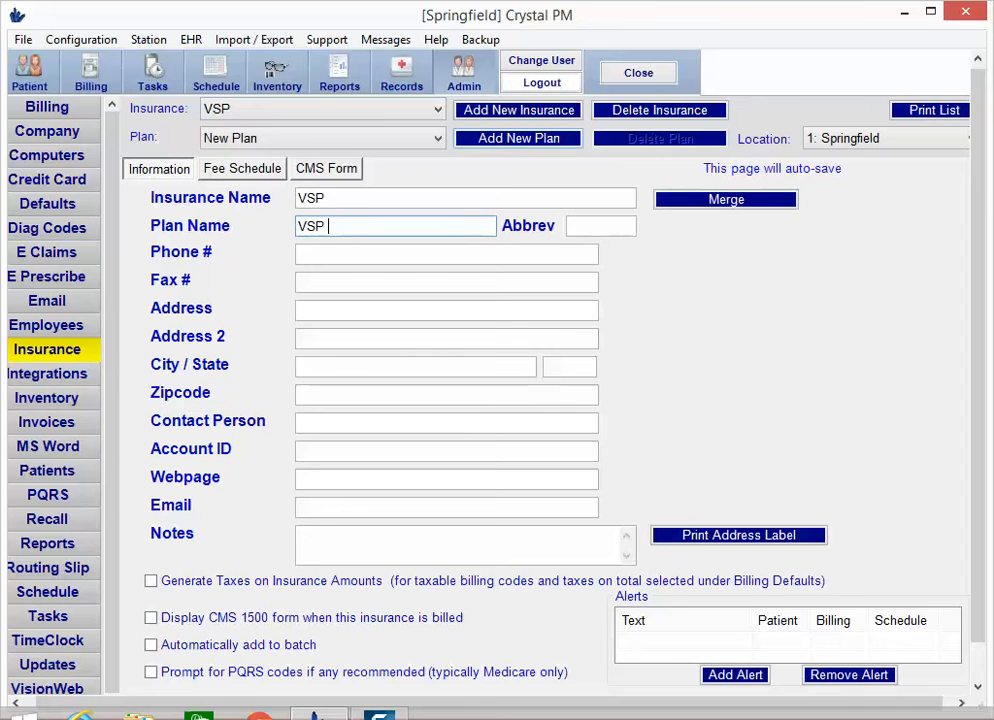
{"action": "type", "text": " - ACCESS"}
{"action": "left_click_drag", "start_coordinate": [392, 226], "coordinate": [257, 230]}
{"action": "key", "text": "ctrl+c"}
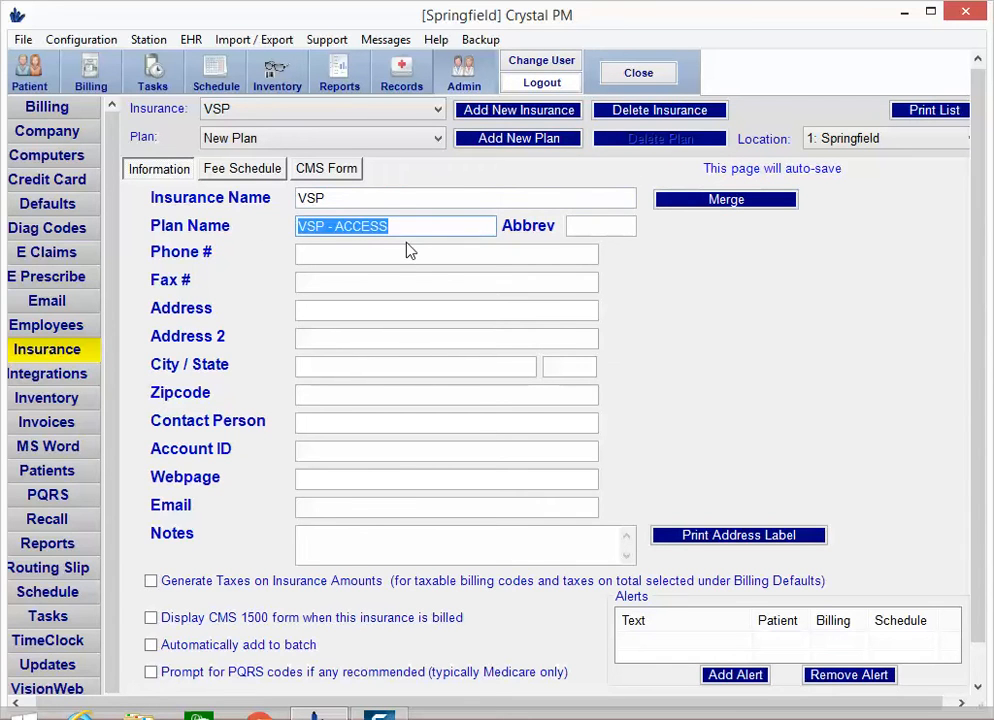
{"action": "left_click", "coordinate": [586, 224]}
{"action": "key", "text": "ctrl+v"}
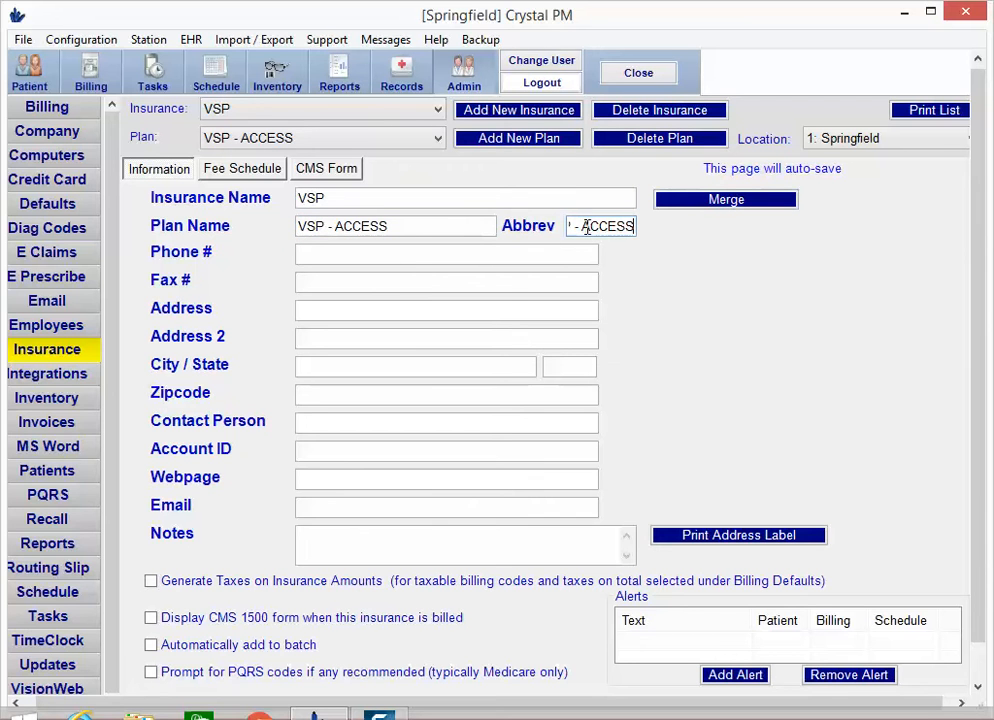
Merge the standalone VSP - Access insurance into the new VSP - ACCESS plan and remove the old entry
{"action": "left_click", "coordinate": [739, 205]}
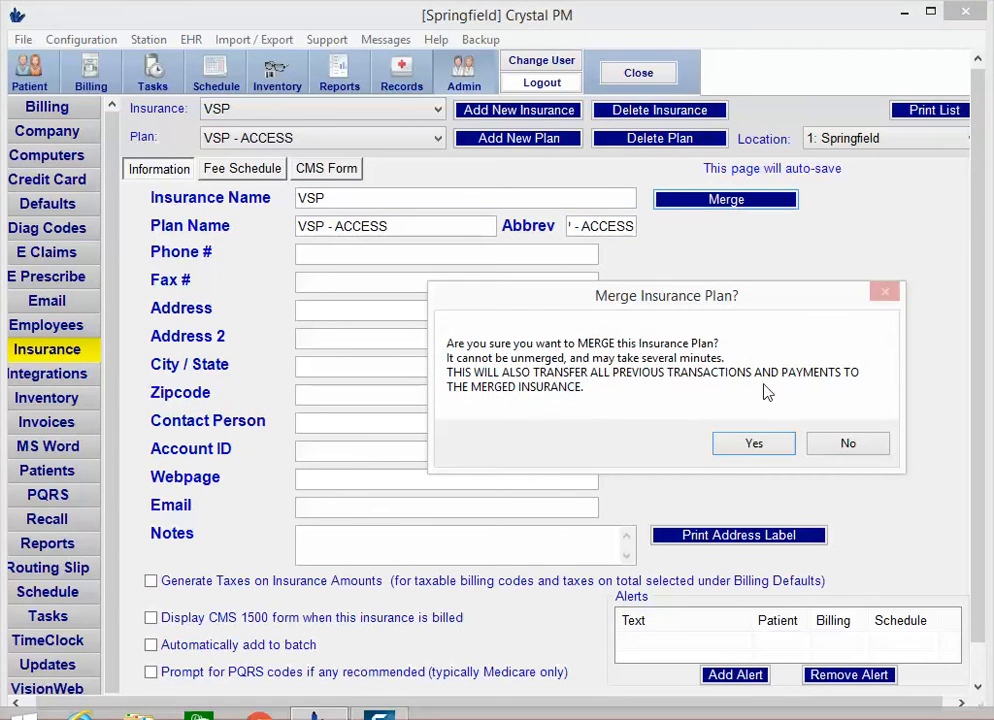
{"action": "left_click", "coordinate": [754, 443]}
{"action": "left_click", "coordinate": [788, 229]}
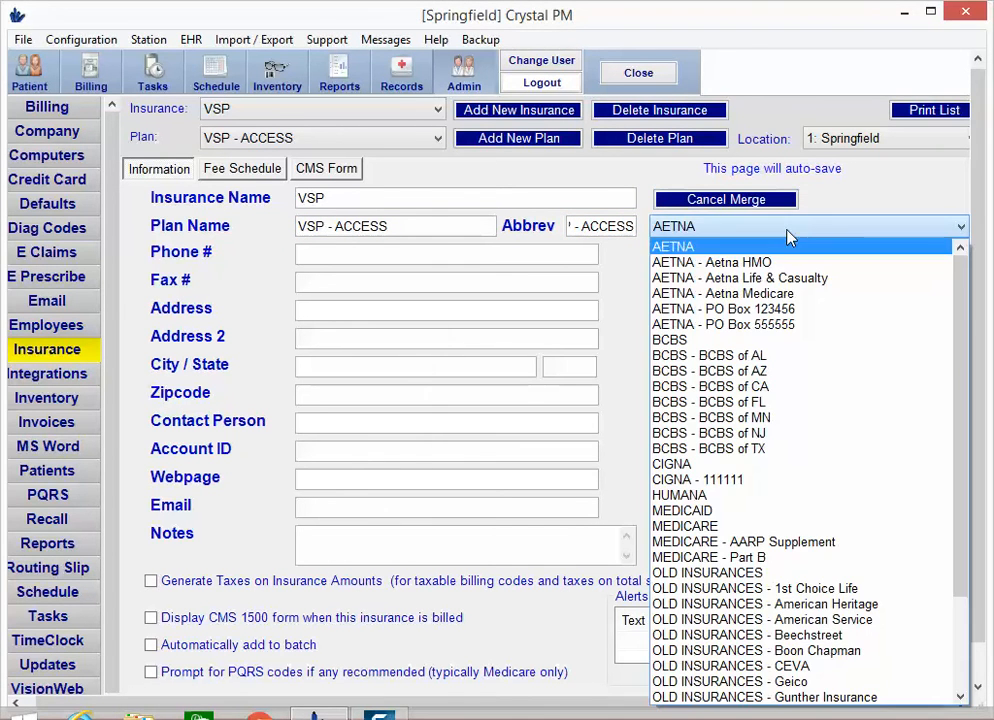
{"action": "scroll", "coordinate": [820, 500], "scroll_direction": "down", "scroll_amount": 3}
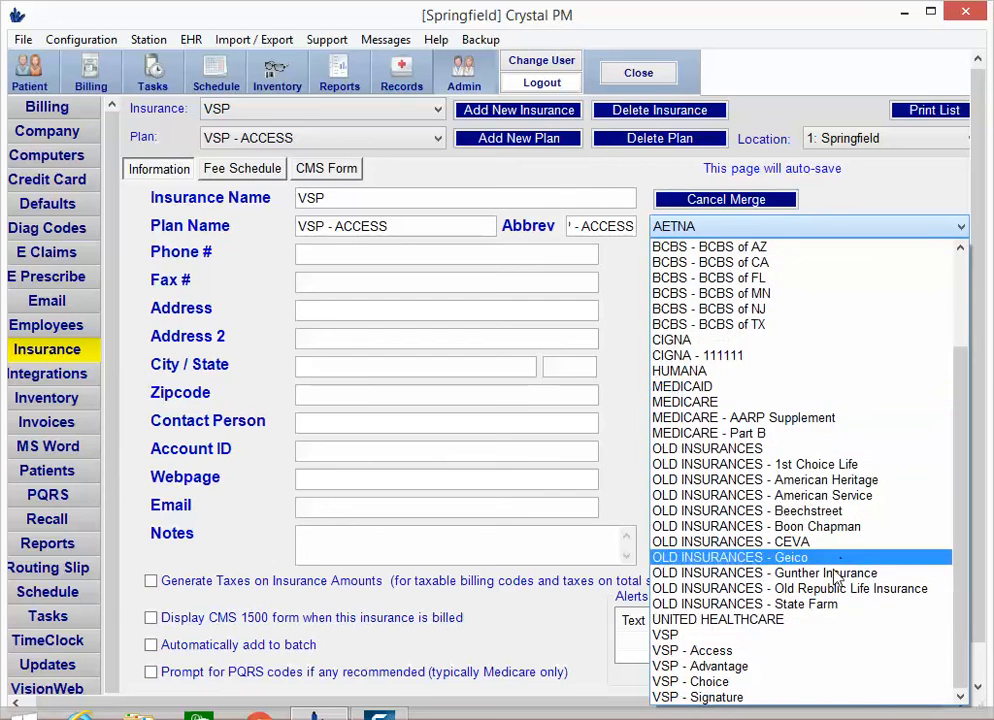
{"action": "left_click", "coordinate": [720, 649]}
{"action": "left_click", "coordinate": [762, 268]}
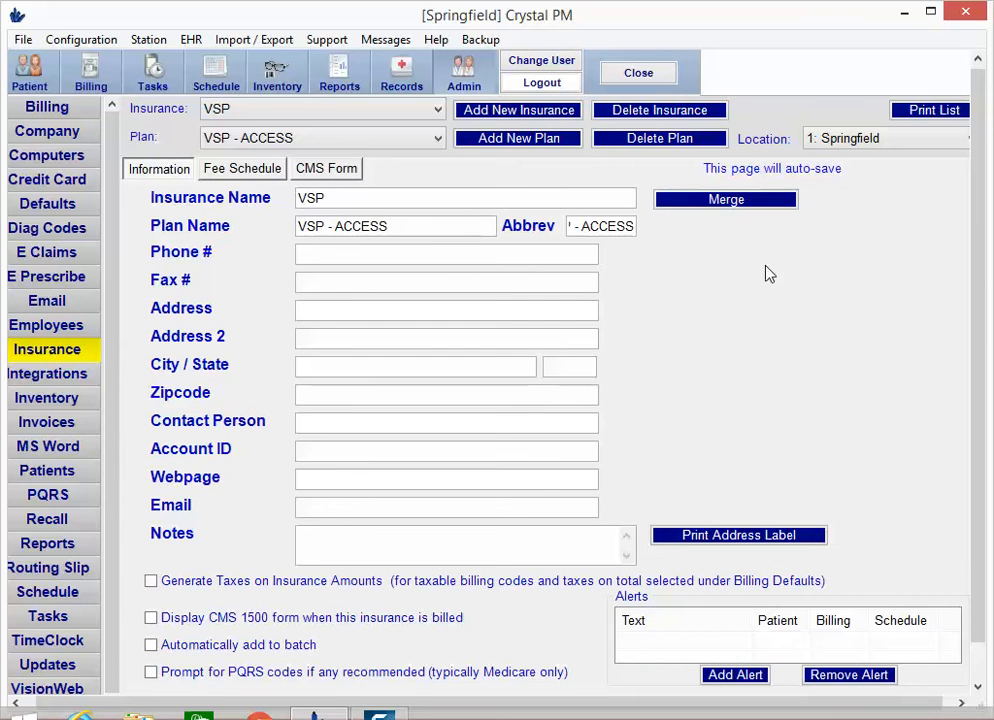
Add a plan named VSP - ADVANTAGE under VSP, using the same text as its abbreviation
{"action": "left_click", "coordinate": [513, 139]}
{"action": "type", "text": "VSP"}
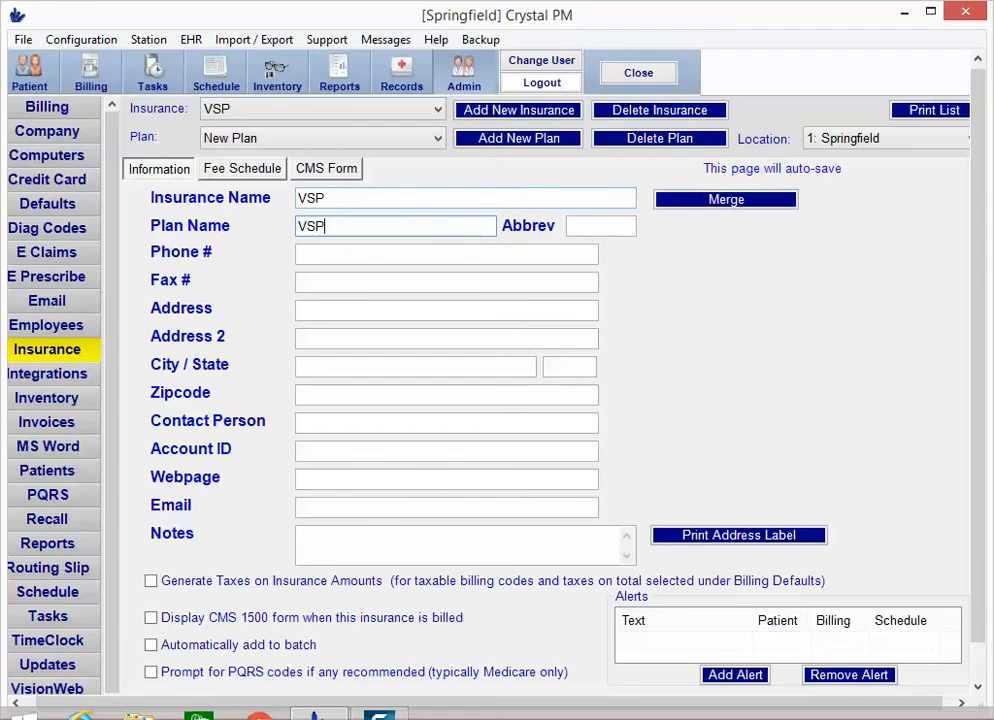
{"action": "type", "text": " - ADVANTAGE"}
{"action": "left_click_drag", "start_coordinate": [424, 224], "coordinate": [300, 240]}
{"action": "key", "text": "ctrl+c"}
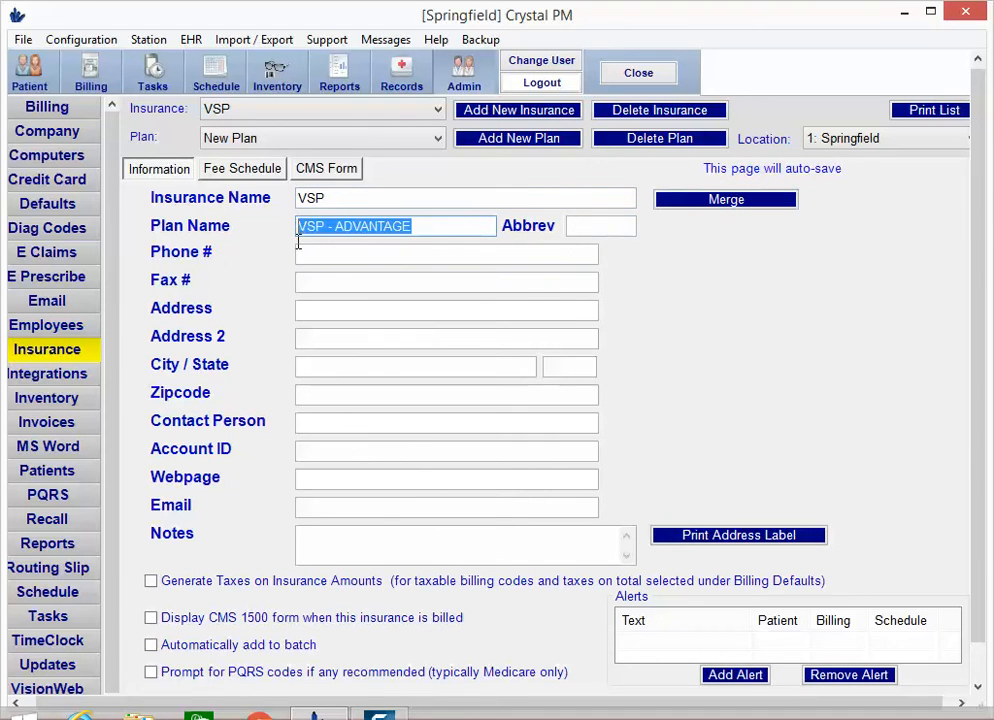
{"action": "left_click", "coordinate": [595, 226]}
{"action": "key", "text": "ctrl+v"}
Merge the standalone VSP - Advantage insurance into the VSP - ADVANTAGE plan and remove the old entry
{"action": "left_click", "coordinate": [726, 200]}
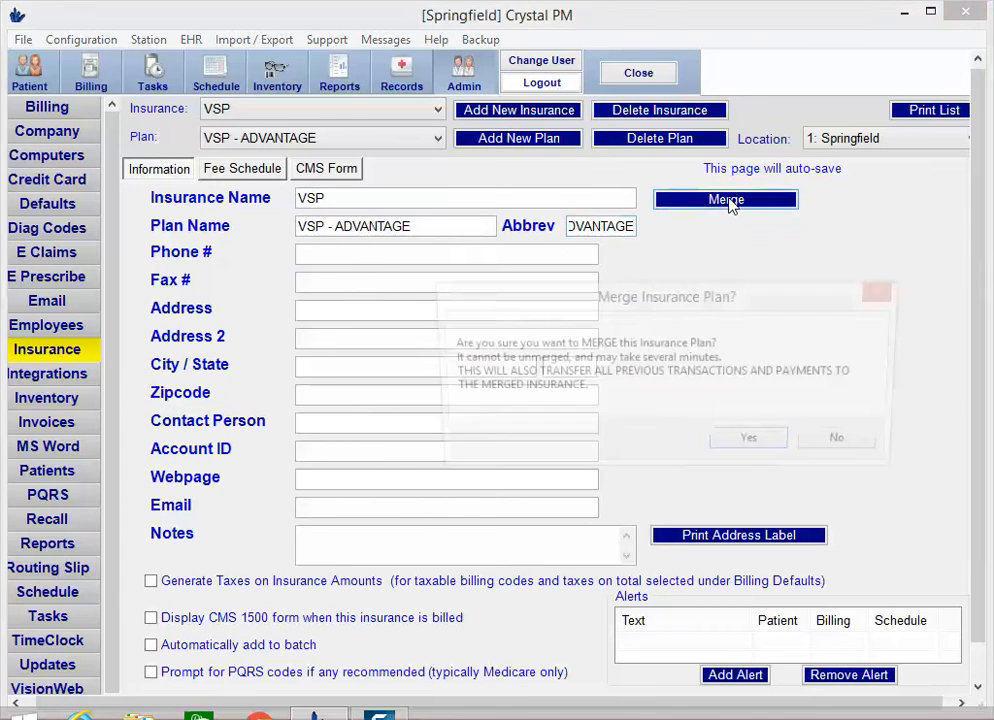
{"action": "left_click", "coordinate": [759, 441]}
{"action": "left_click", "coordinate": [812, 228]}
{"action": "scroll", "coordinate": [907, 560], "scroll_direction": "down", "scroll_amount": 2}
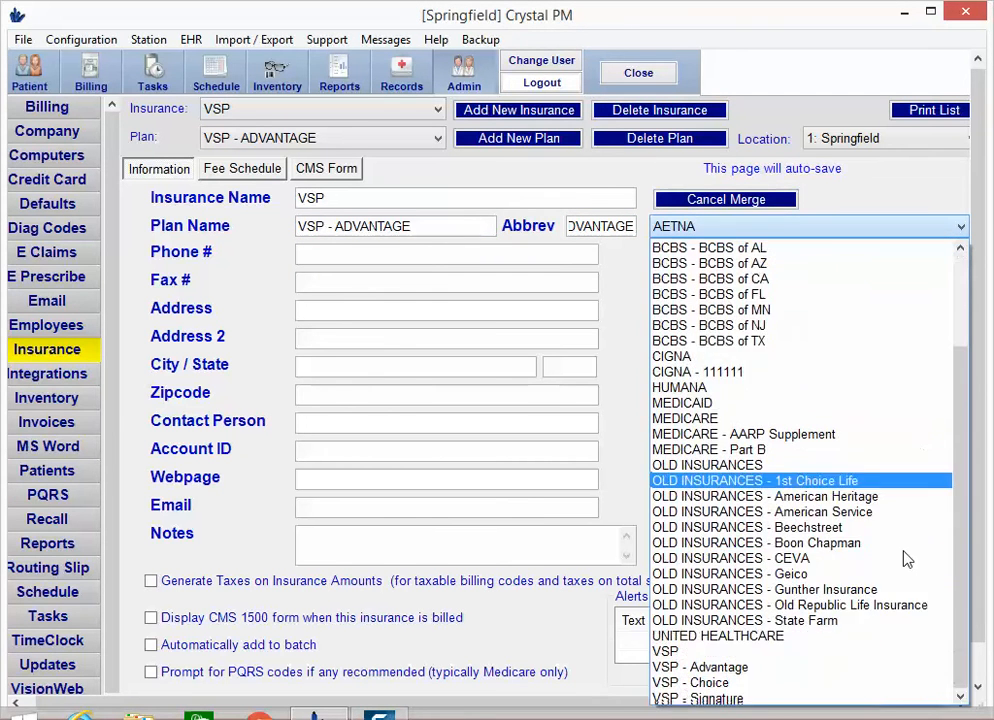
{"action": "scroll", "coordinate": [907, 560], "scroll_direction": "down", "scroll_amount": 1}
{"action": "left_click", "coordinate": [727, 650]}
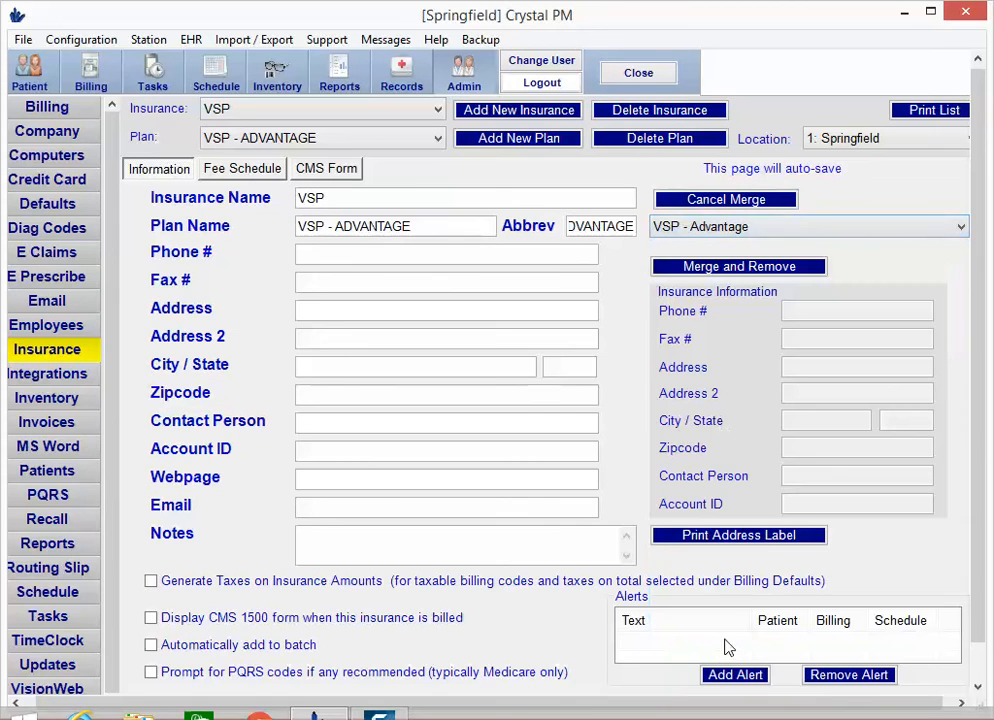
{"action": "left_click", "coordinate": [761, 268]}
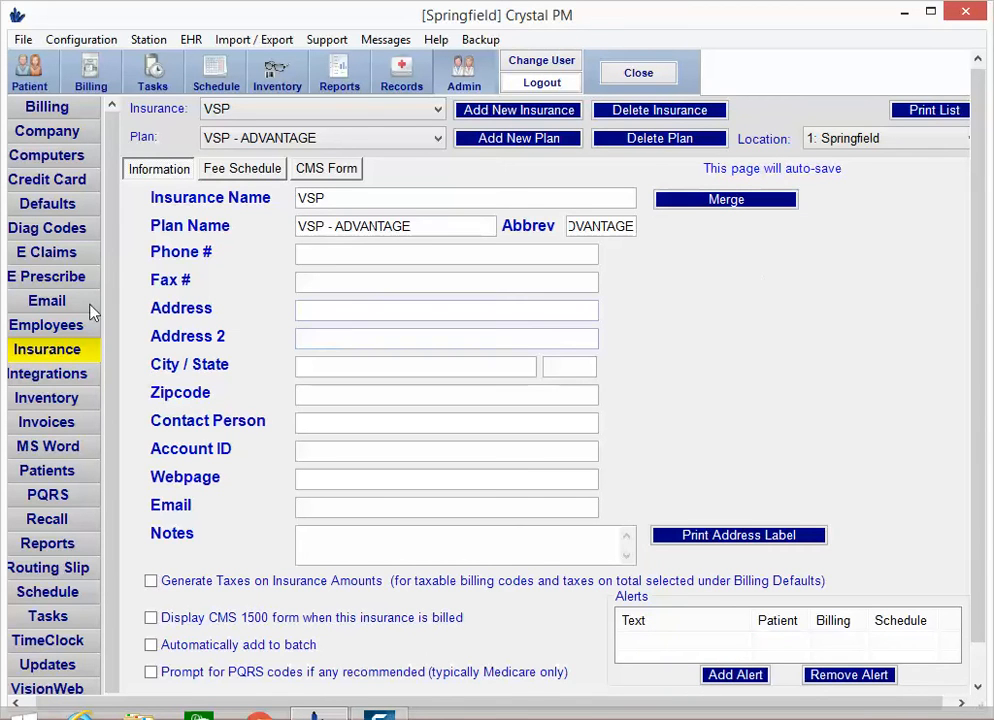
Add a plan named VSP - CHOICE under VSP, using the same text as its abbreviation
{"action": "left_click", "coordinate": [528, 138]}
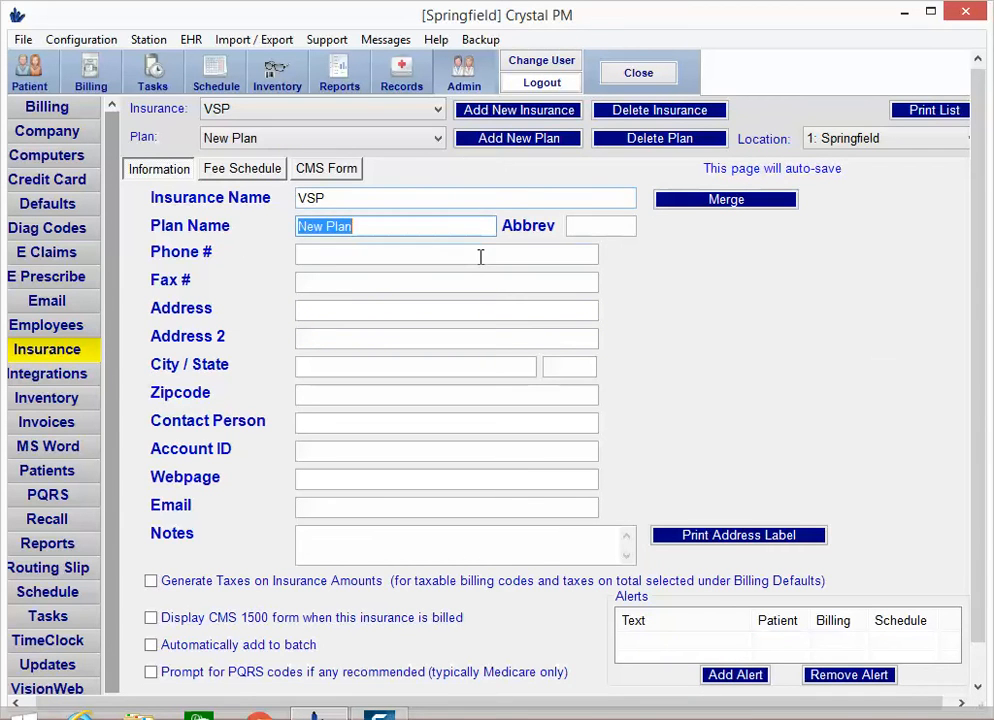
{"action": "type", "text": "VS"}
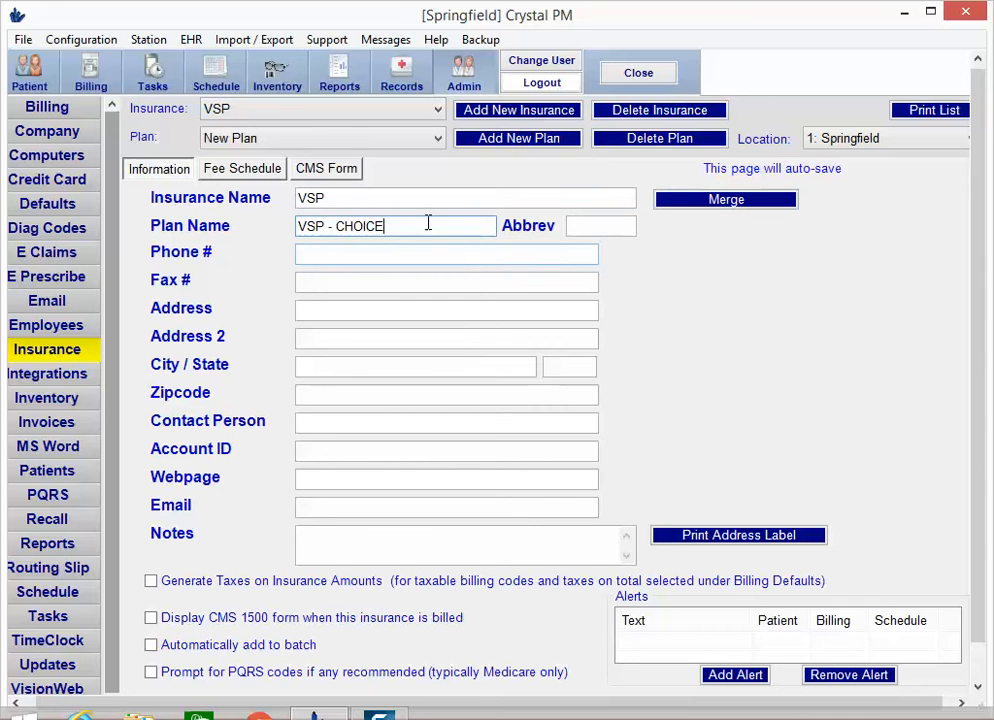
{"action": "type", "text": "P - CHOICE"}
{"action": "left_click_drag", "start_coordinate": [428, 222], "coordinate": [257, 243]}
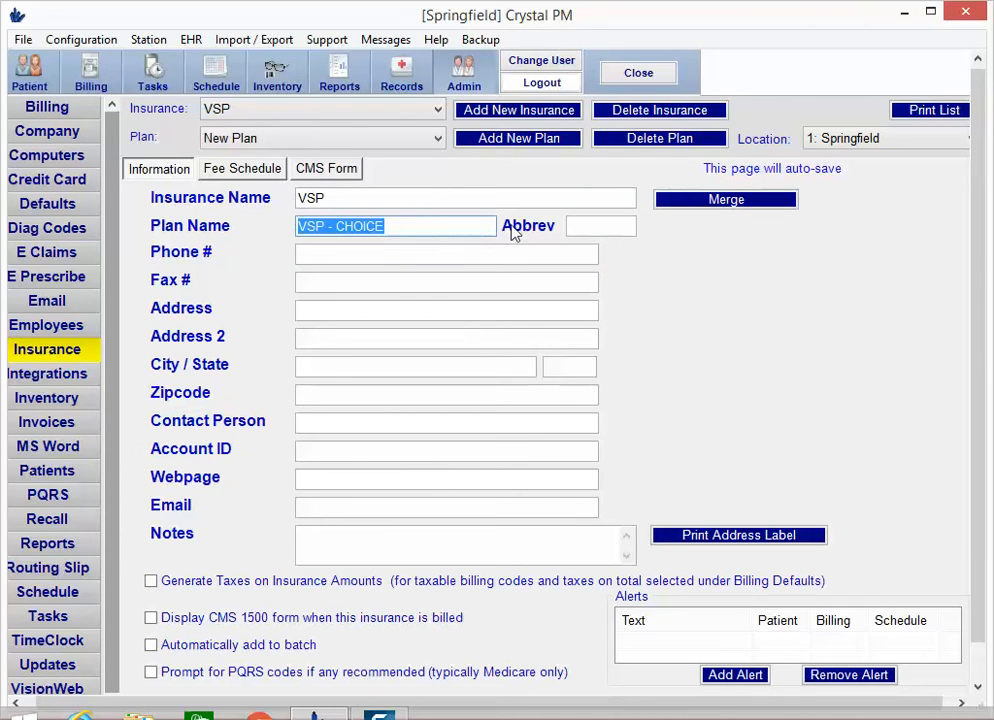
{"action": "key", "text": "ctrl+c"}
{"action": "left_click", "coordinate": [572, 224]}
{"action": "key", "text": "ctrl+v"}
Merge the standalone VSP - Choice insurance into the VSP - CHOICE plan and remove the old entry
{"action": "left_click", "coordinate": [734, 204]}
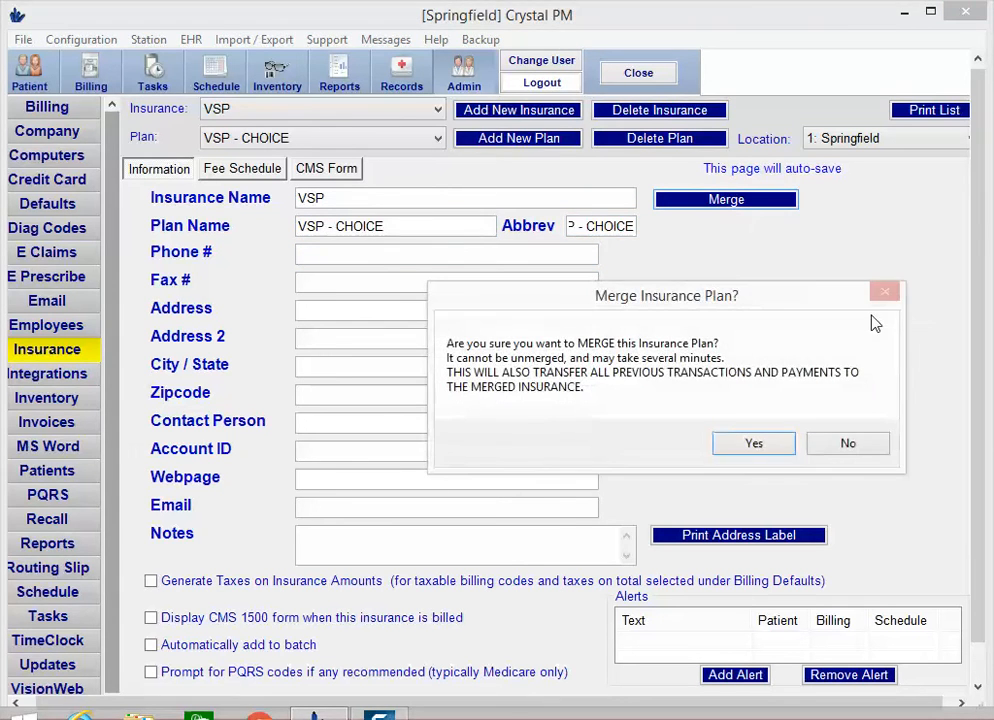
{"action": "left_click", "coordinate": [781, 440]}
{"action": "left_click", "coordinate": [960, 226]}
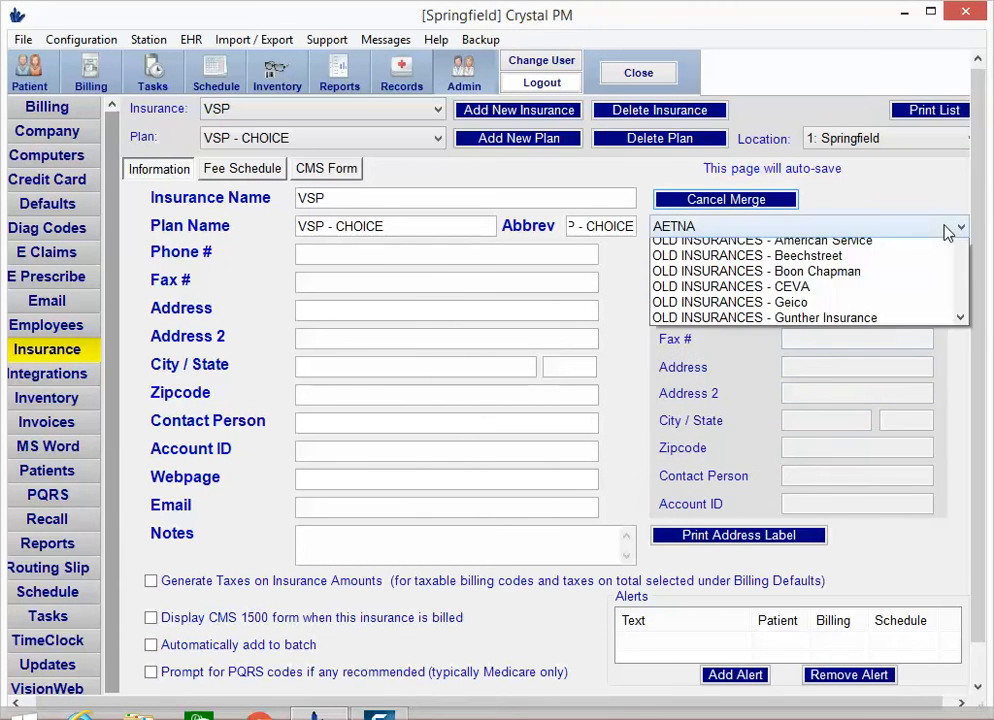
{"action": "left_click", "coordinate": [760, 650]}
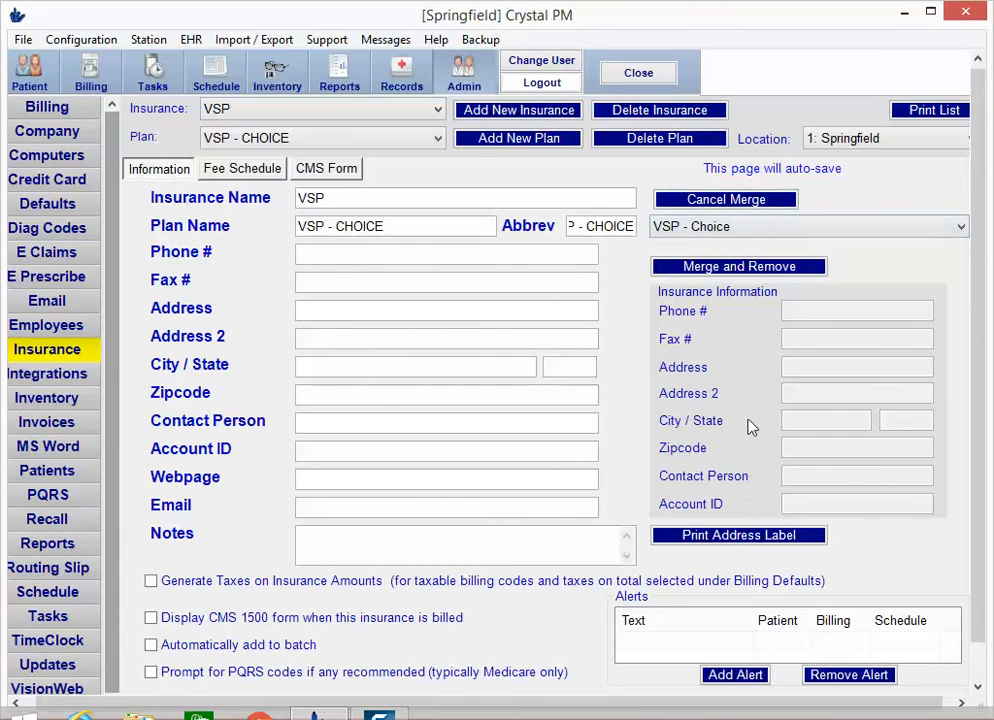
{"action": "left_click", "coordinate": [756, 274]}
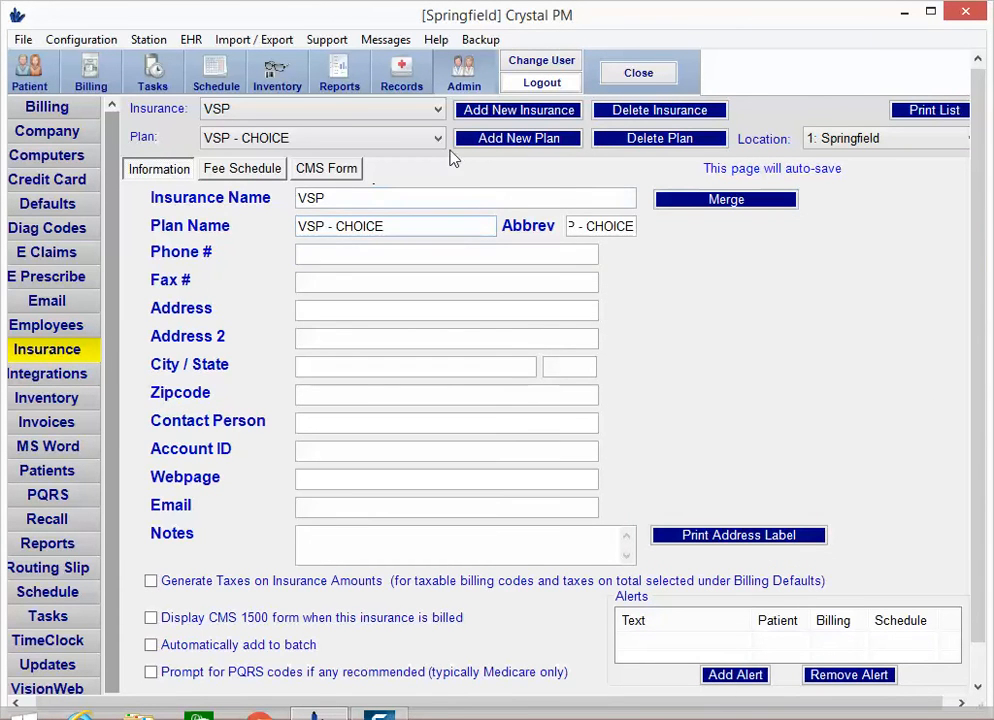
Add a plan named VSP - SIGNATURE under VSP, using the same text as its abbreviation
{"action": "left_click", "coordinate": [512, 139]}
{"action": "type", "text": "VS"}
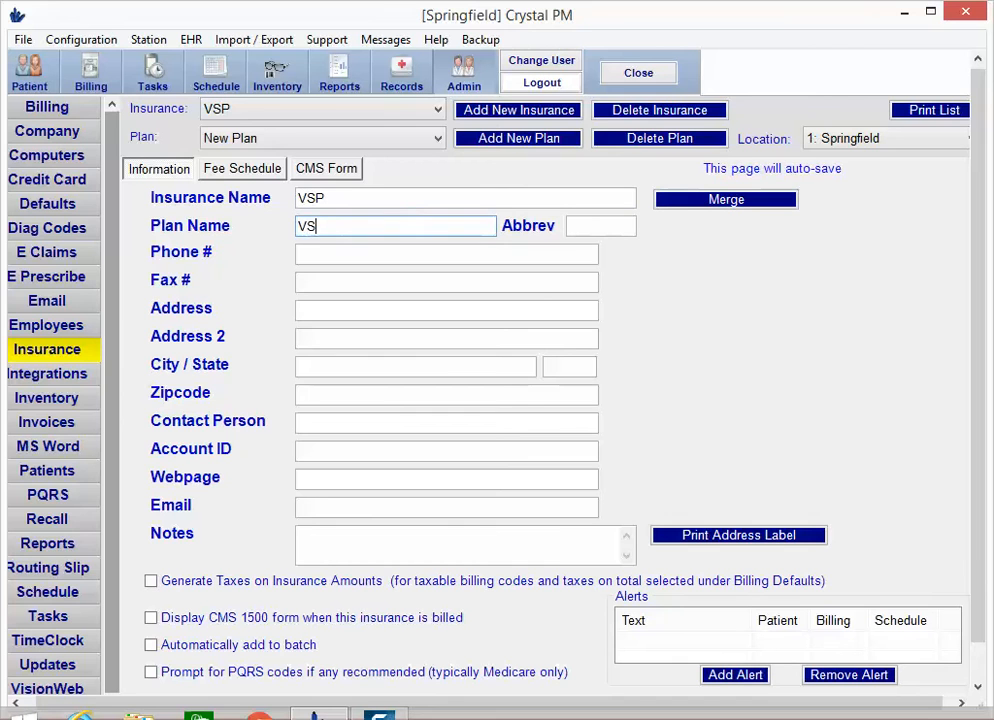
{"action": "type", "text": "P - SIGNATURE"}
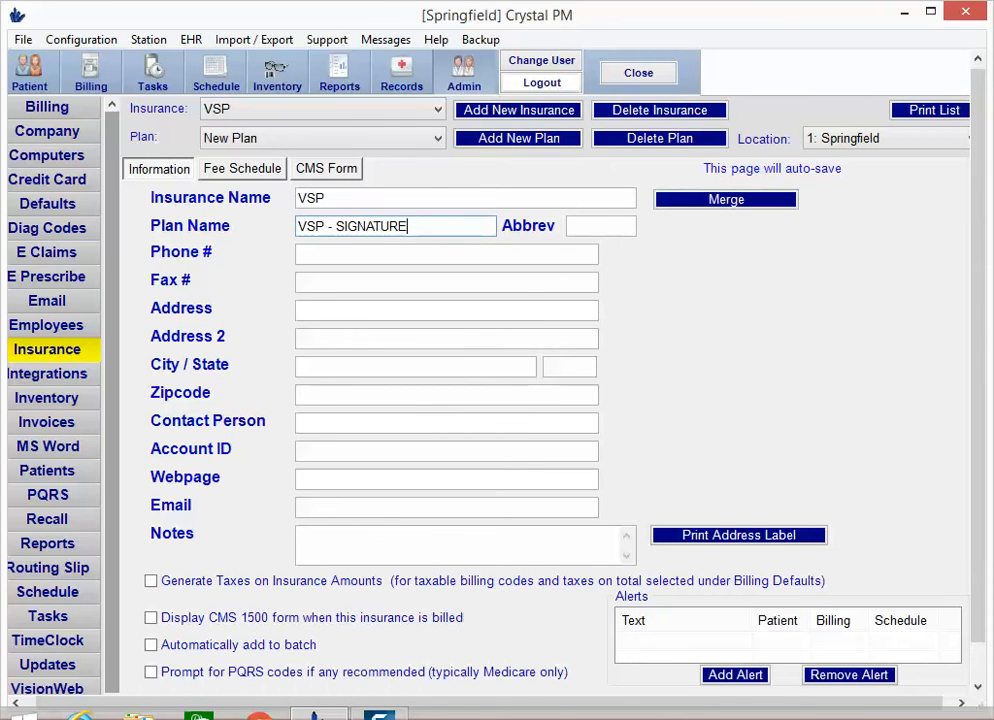
{"action": "key", "text": "Return"}
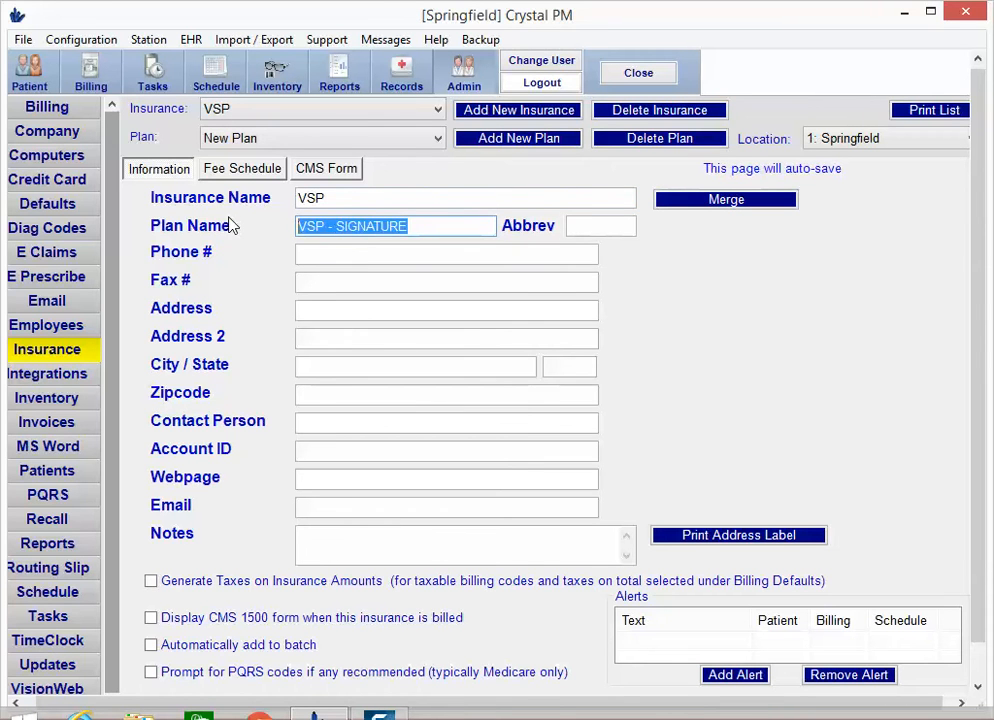
{"action": "left_click", "coordinate": [601, 227]}
{"action": "key", "text": "ctrl+v"}
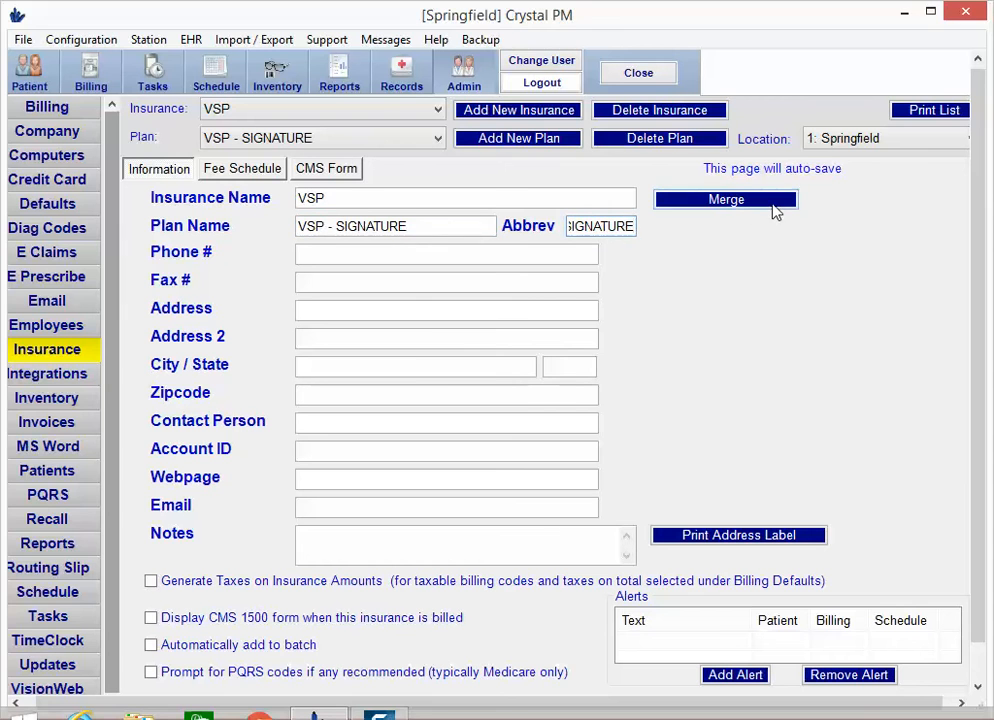
Merge the standalone VSP - Signature insurance into the VSP - SIGNATURE plan and remove the old entry
{"action": "left_click", "coordinate": [770, 202]}
{"action": "left_click", "coordinate": [753, 443]}
{"action": "left_click", "coordinate": [800, 226]}
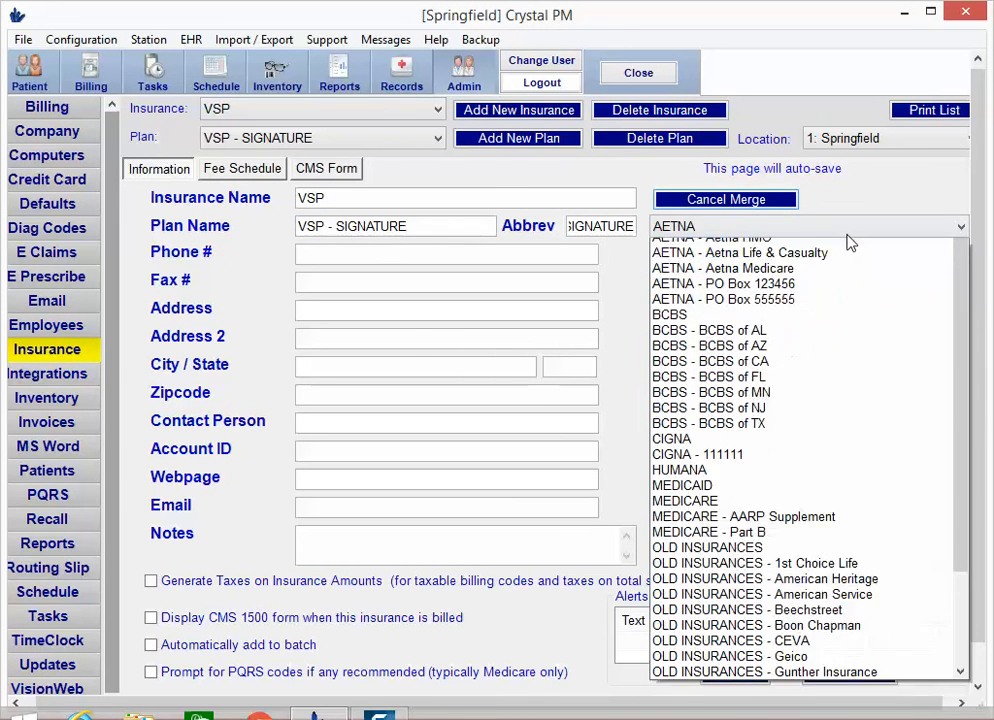
{"action": "scroll", "coordinate": [838, 614], "scroll_direction": "down", "scroll_amount": 3}
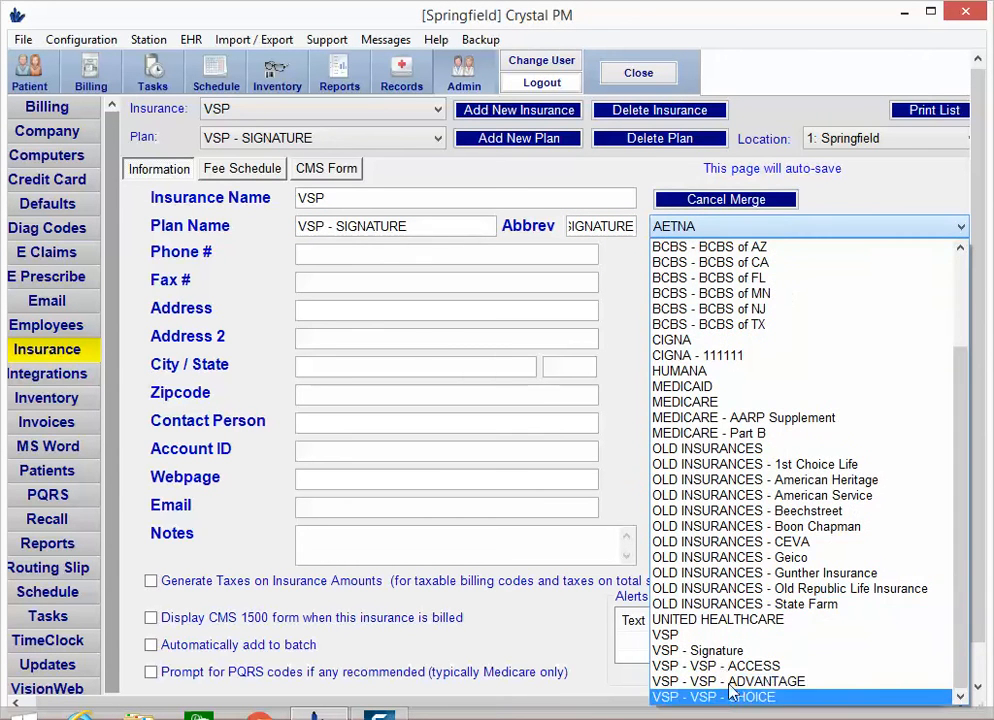
{"action": "left_click", "coordinate": [722, 651]}
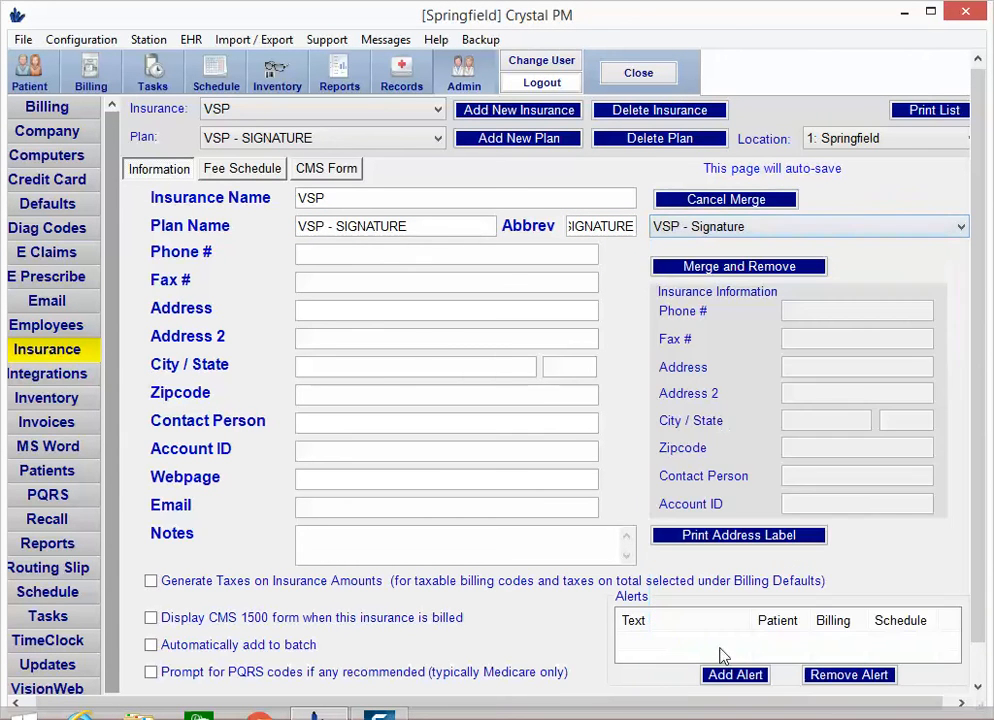
{"action": "left_click", "coordinate": [730, 268]}
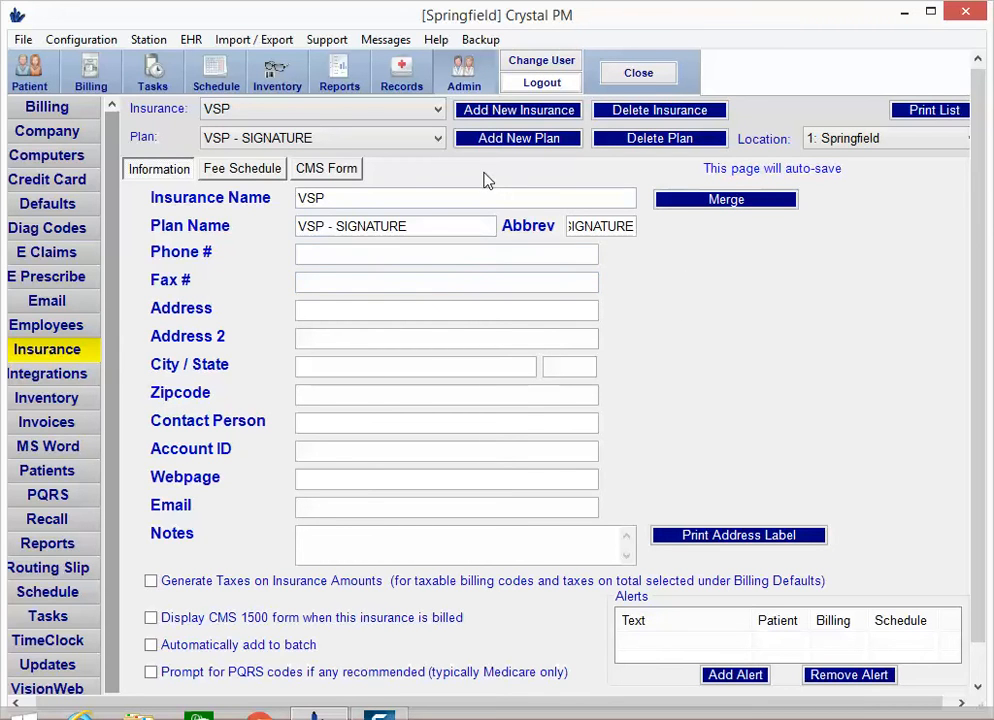
Reload the insurance settings, check the consolidated insurance list and the plans under VSP, and display the VSP - ACCESS plan
{"action": "left_click", "coordinate": [383, 110]}
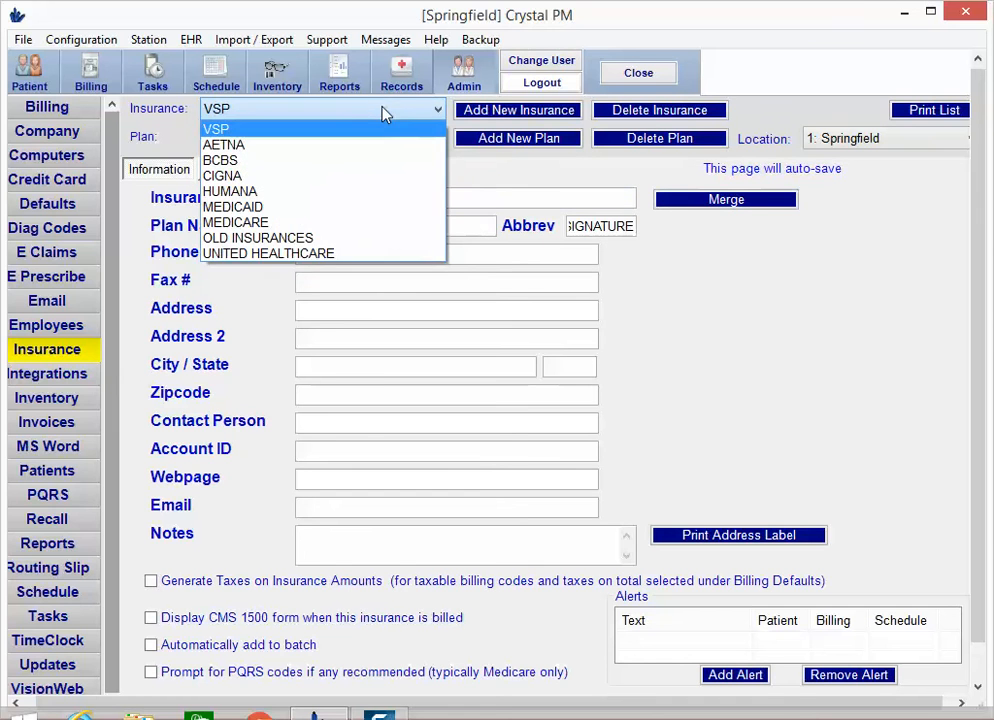
{"action": "left_click", "coordinate": [50, 382]}
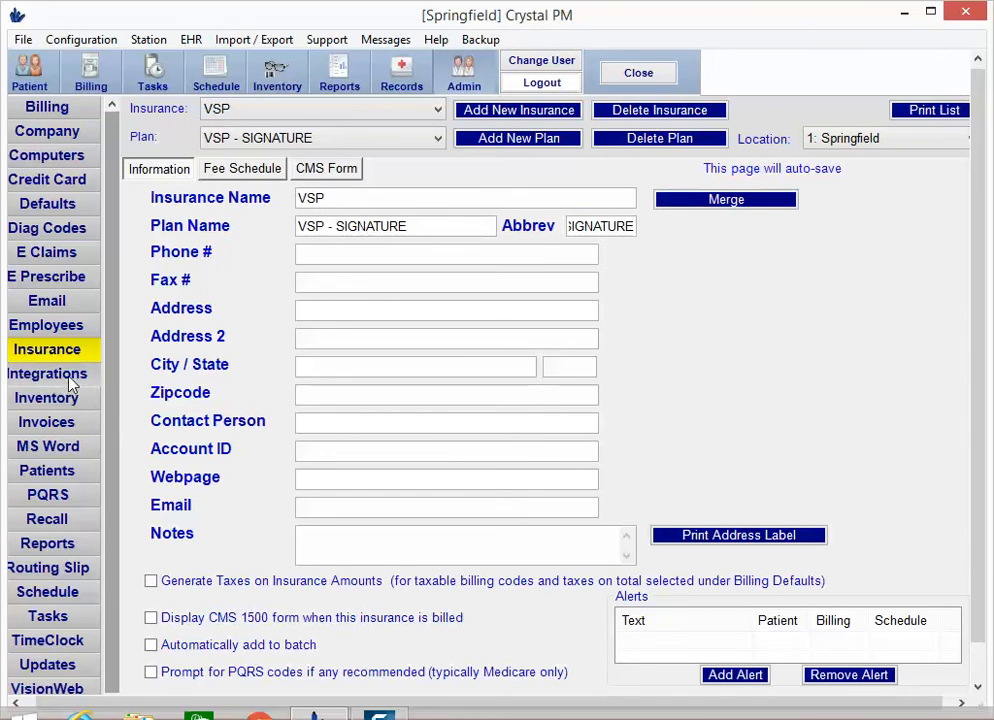
{"action": "left_click", "coordinate": [68, 379]}
{"action": "left_click", "coordinate": [78, 352]}
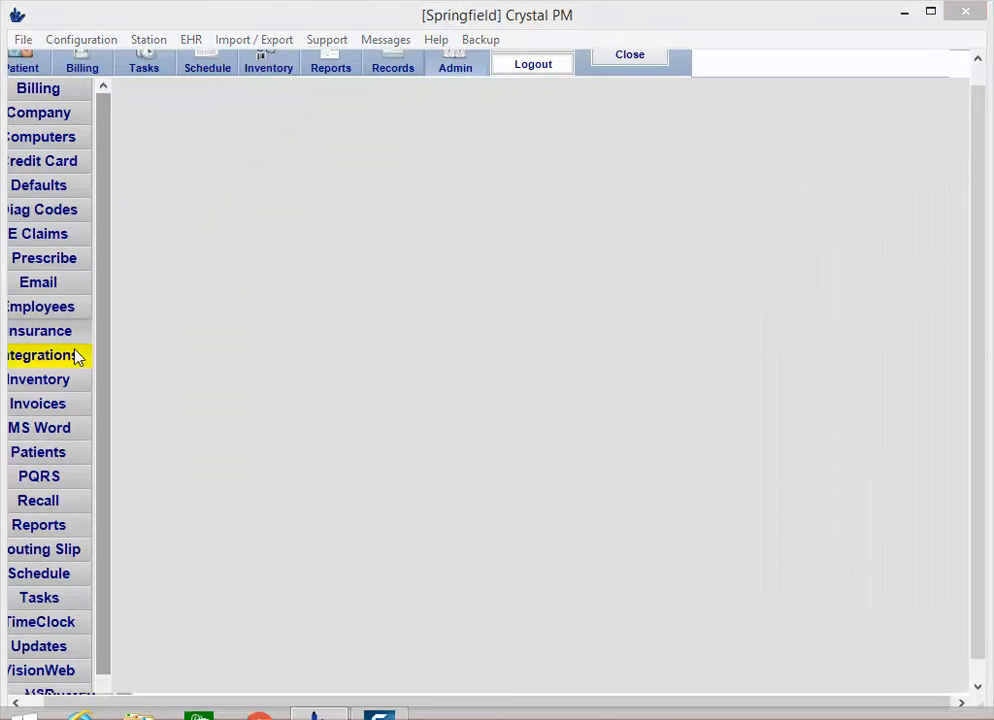
{"action": "left_click", "coordinate": [303, 100]}
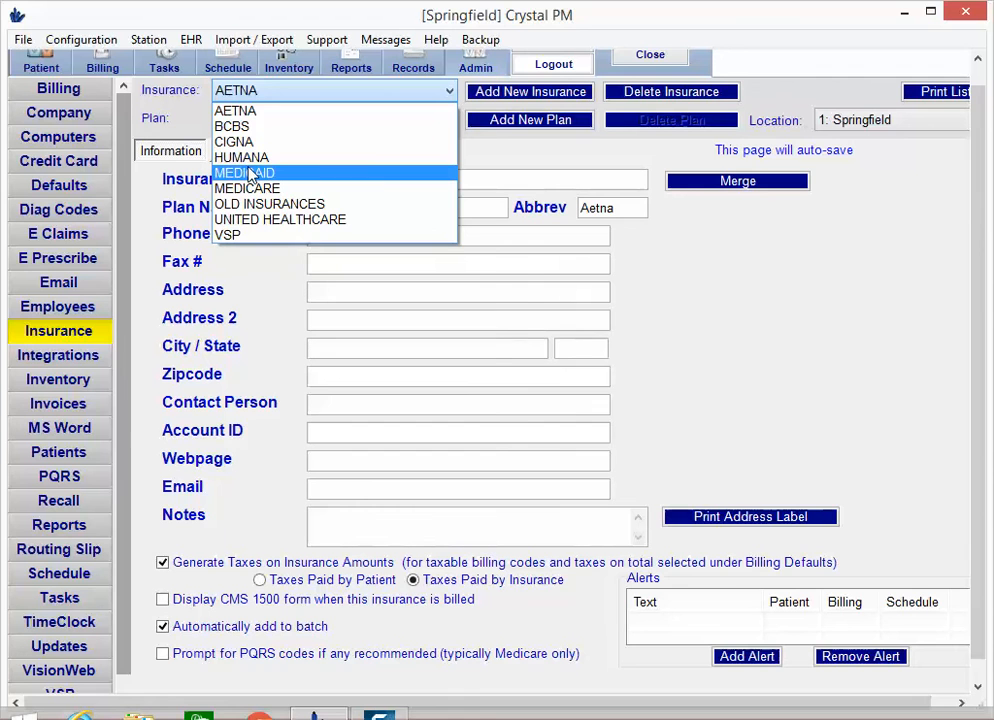
{"action": "left_click", "coordinate": [243, 235]}
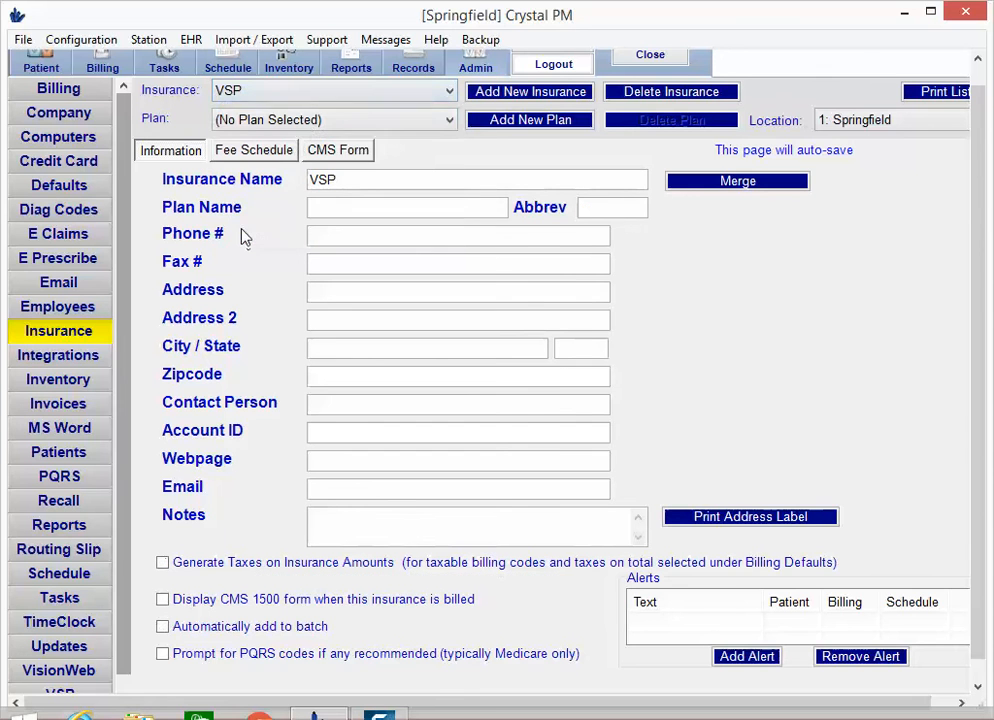
{"action": "left_click", "coordinate": [306, 124]}
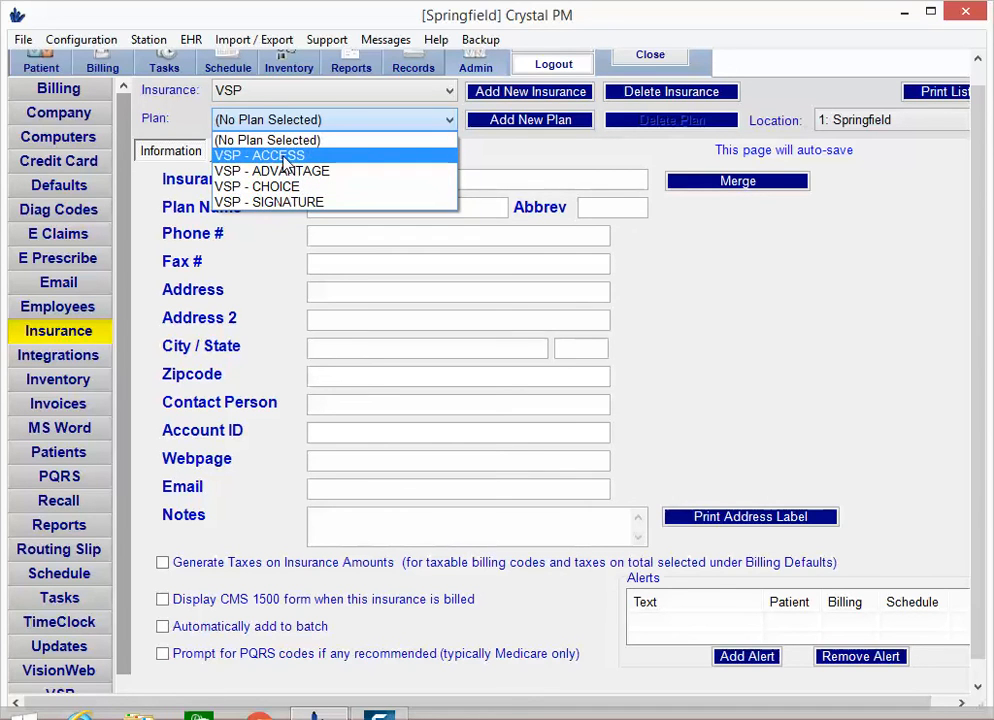
{"action": "left_click", "coordinate": [287, 157]}
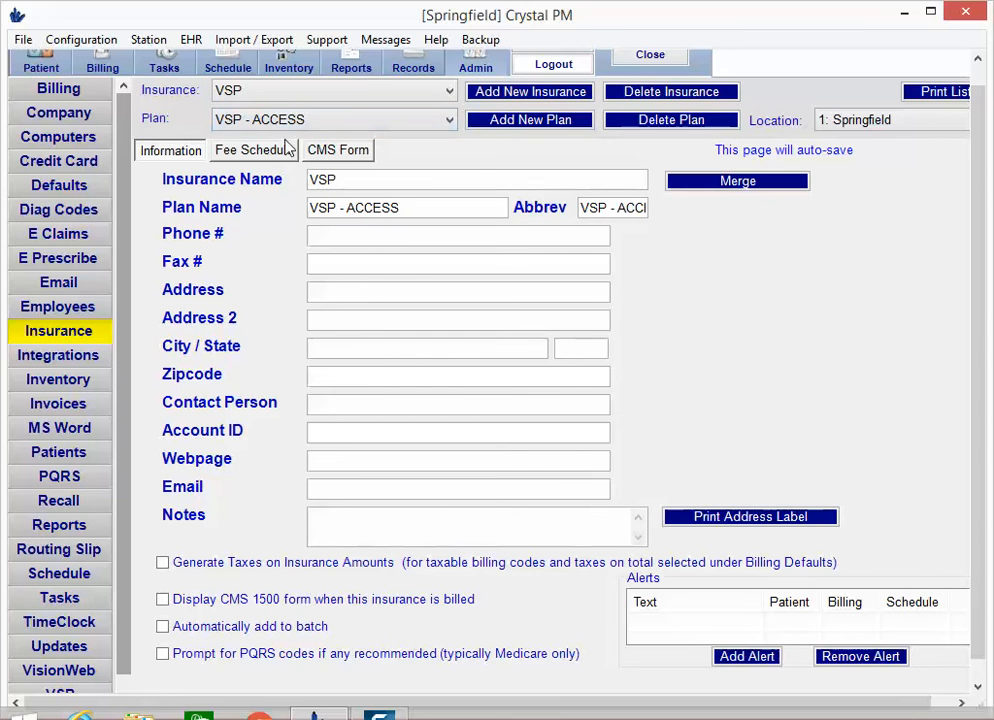
Search the patients for "g" and open the first matching patient's insurance details
{"action": "left_click", "coordinate": [48, 68]}
{"action": "type", "text": "g"}
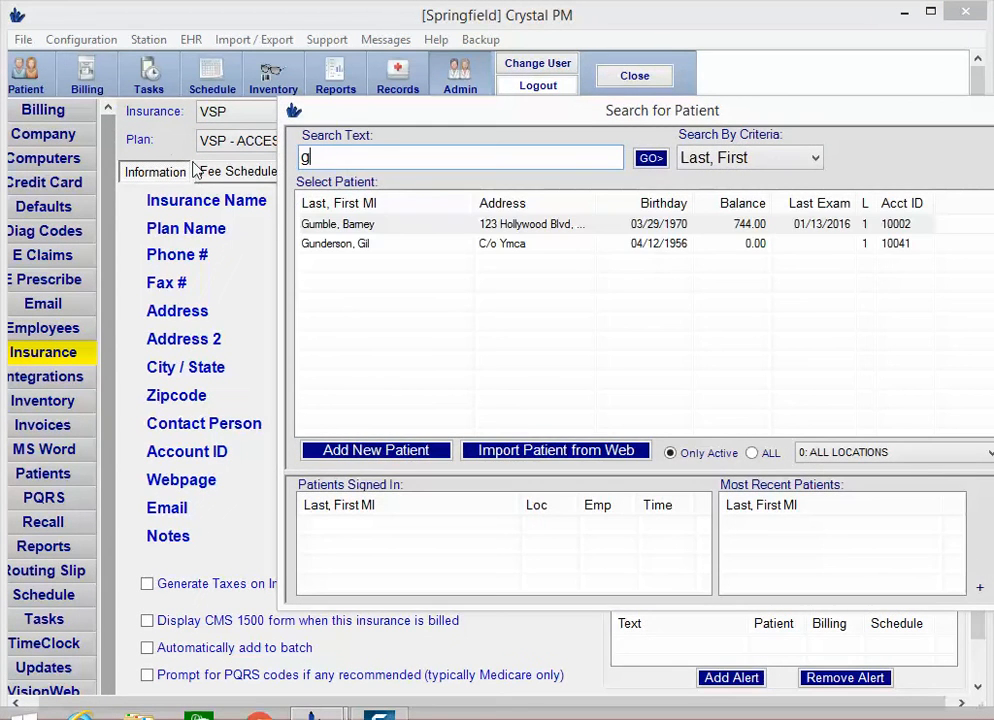
{"action": "double_click", "coordinate": [336, 224]}
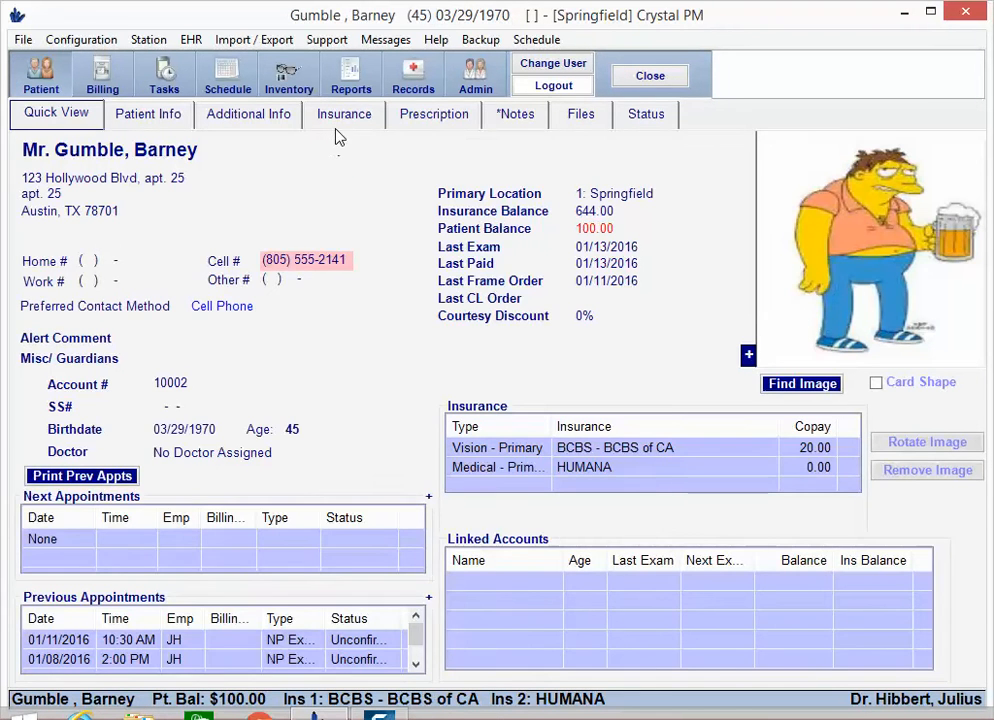
{"action": "left_click", "coordinate": [343, 121]}
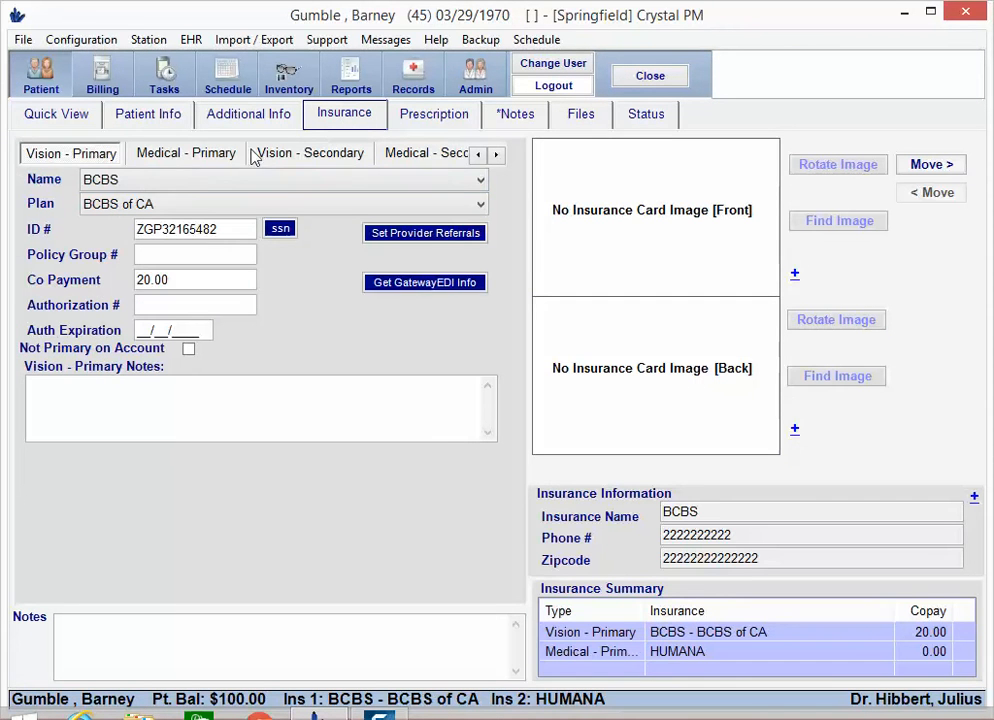
Set the patient's secondary vision insurance to VSP with the VSP - ACCESS plan
{"action": "left_click", "coordinate": [165, 156]}
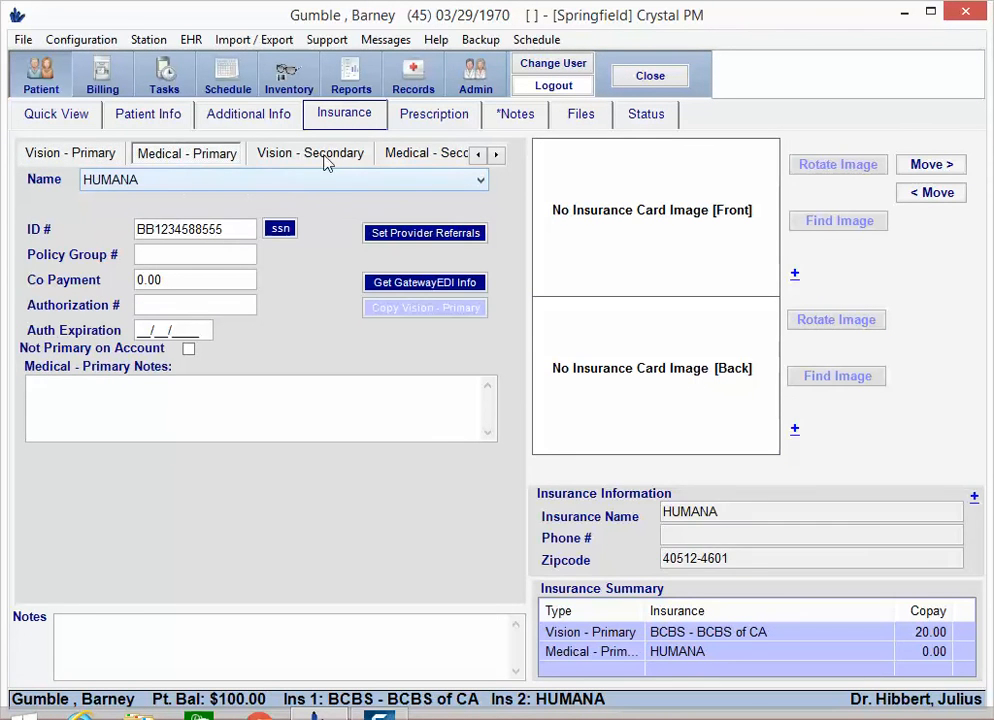
{"action": "left_click", "coordinate": [324, 158]}
{"action": "left_click", "coordinate": [158, 184]}
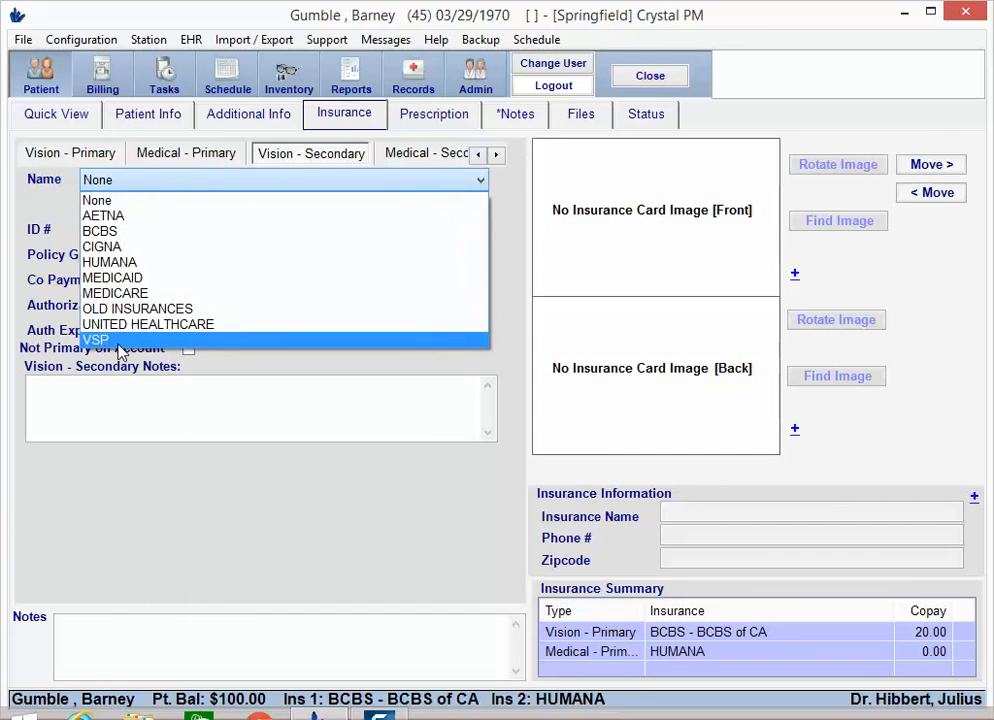
{"action": "left_click", "coordinate": [98, 340]}
{"action": "left_click", "coordinate": [146, 204]}
{"action": "left_click", "coordinate": [147, 243]}
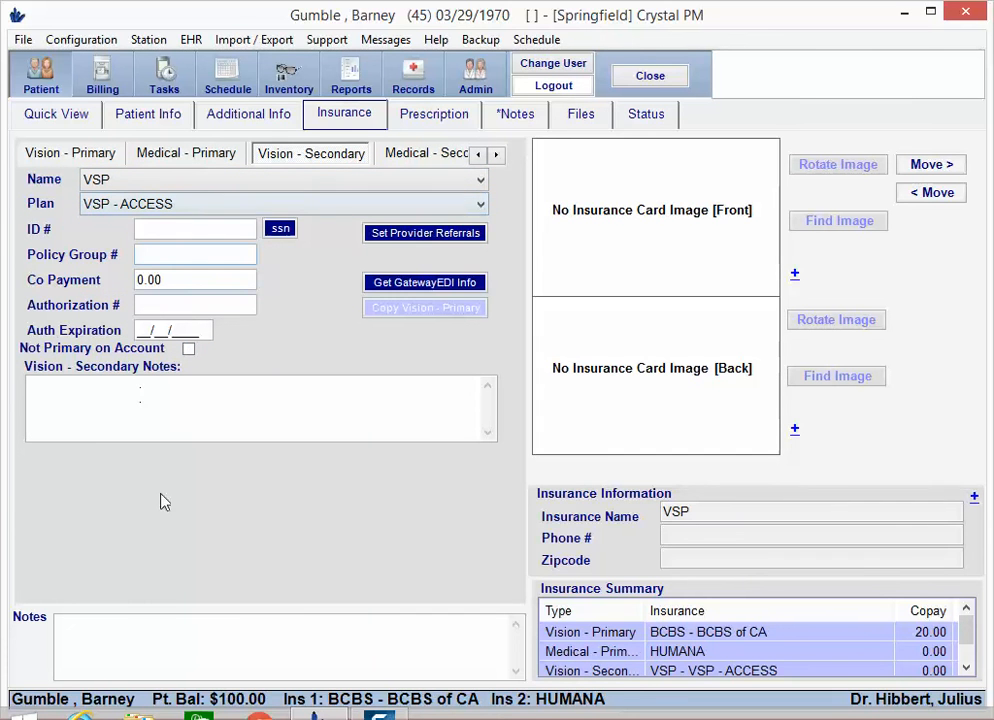
Return to the insurance administration settings and display the VSP - ACCESS plan under VSP
{"action": "left_click", "coordinate": [476, 75]}
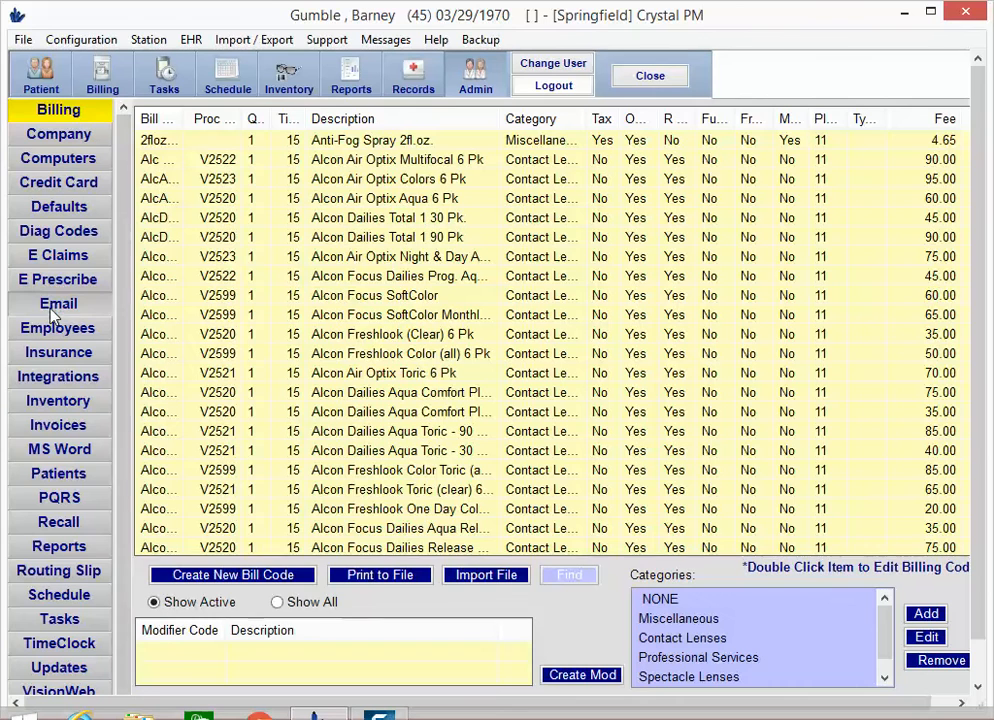
{"action": "left_click", "coordinate": [80, 352]}
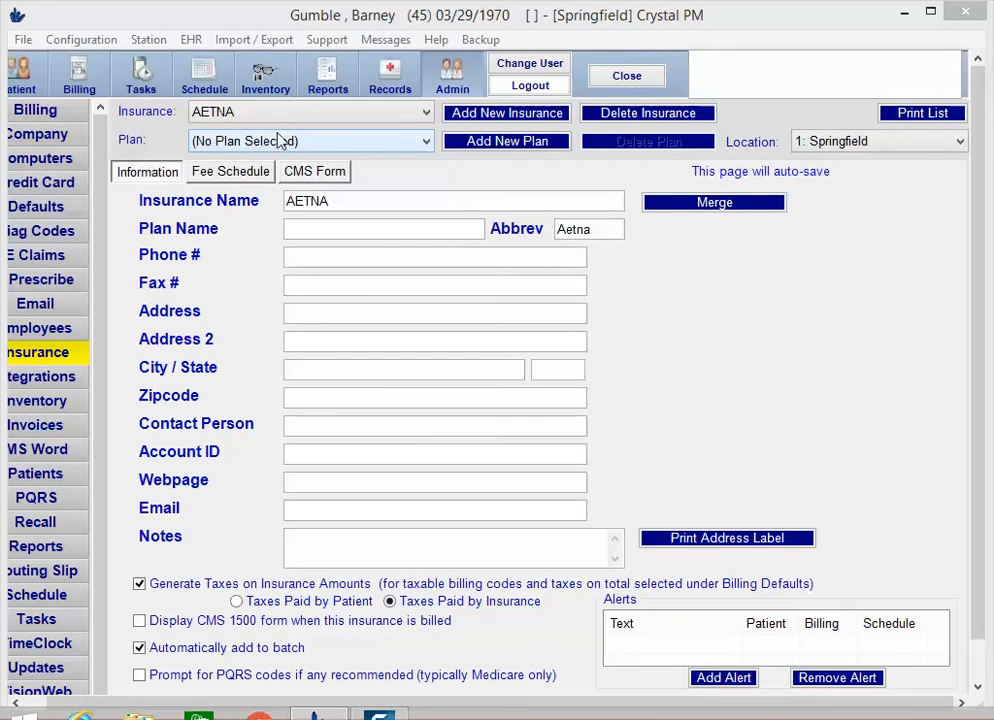
{"action": "left_click", "coordinate": [263, 115]}
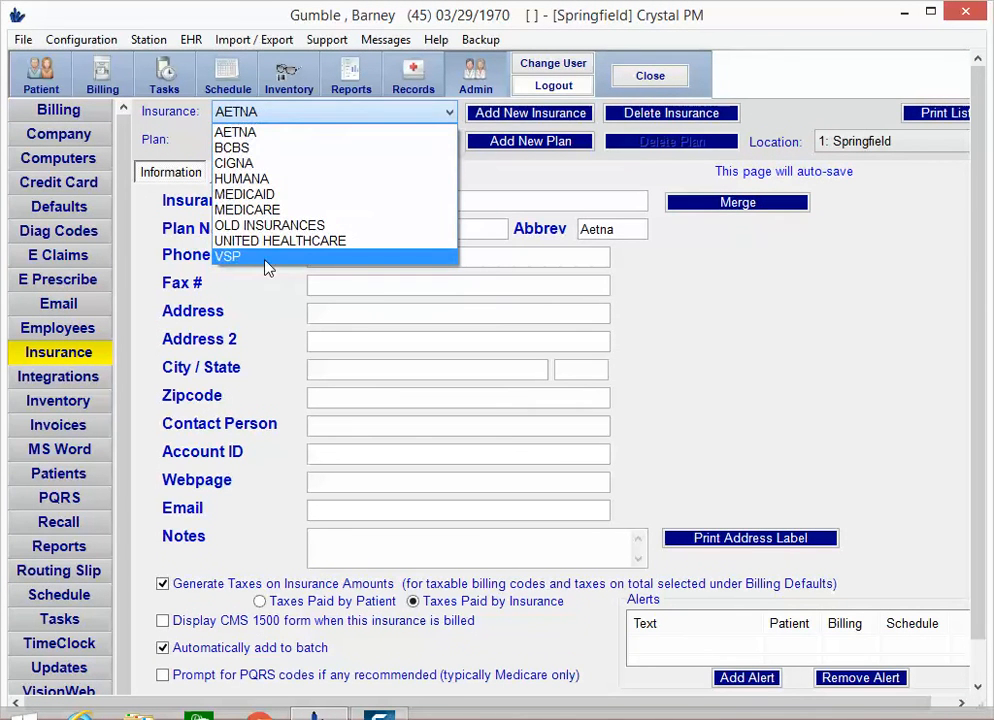
{"action": "left_click", "coordinate": [262, 250]}
{"action": "left_click", "coordinate": [295, 140]}
{"action": "left_click", "coordinate": [290, 151]}
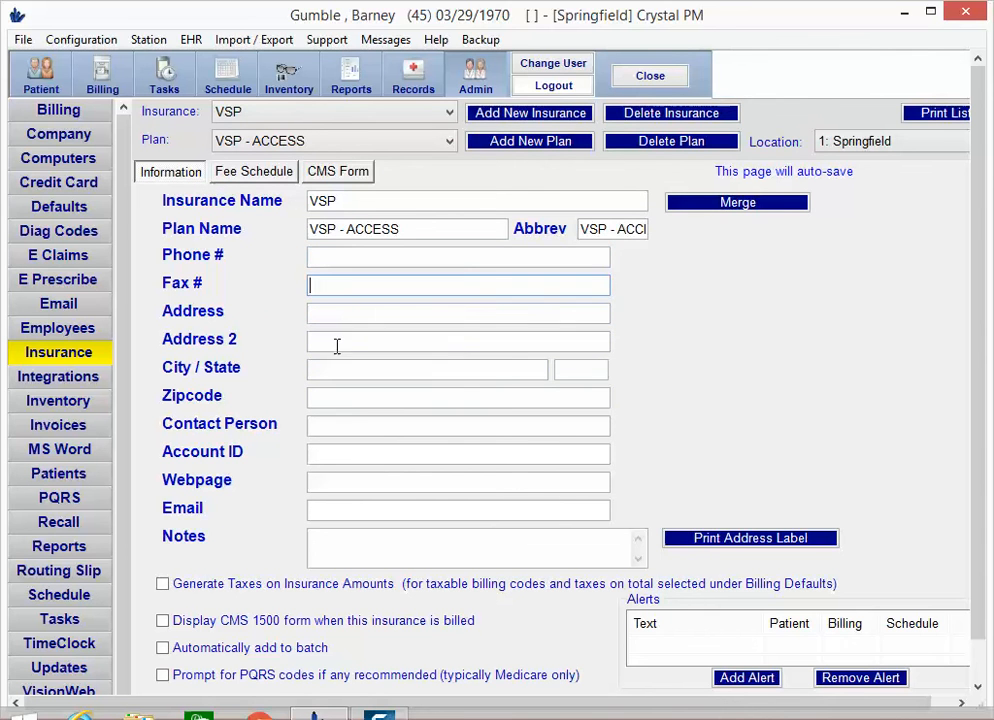
Review the VSP - ACCESS plan's fee schedule and its CMS form settings, including the Box 10d claim codes field
{"action": "left_click", "coordinate": [262, 175]}
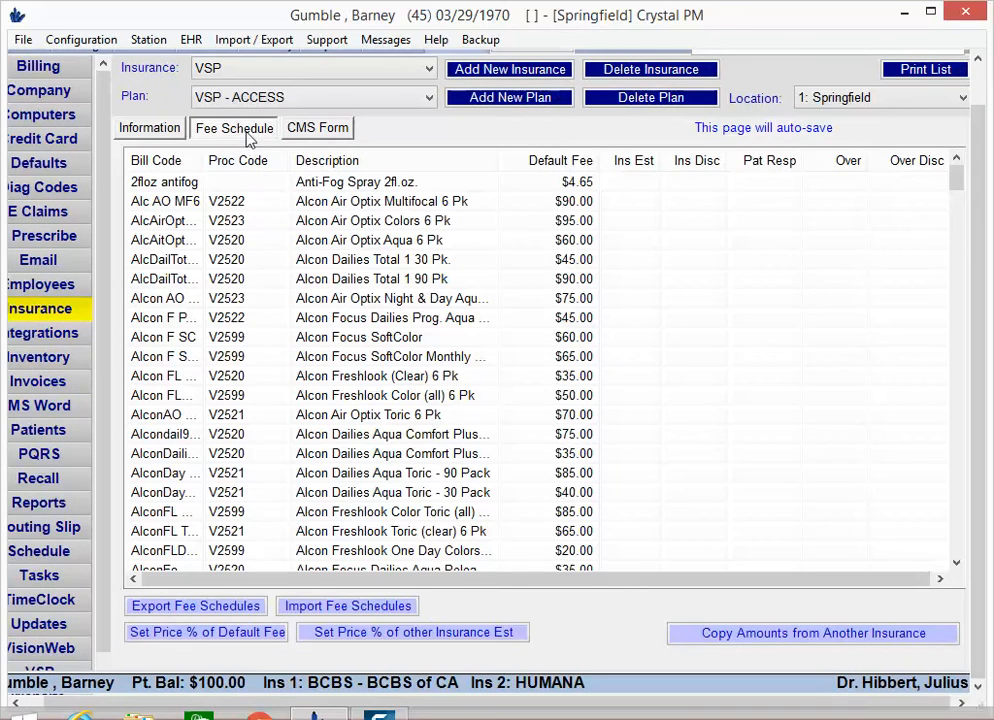
{"action": "left_click", "coordinate": [333, 130]}
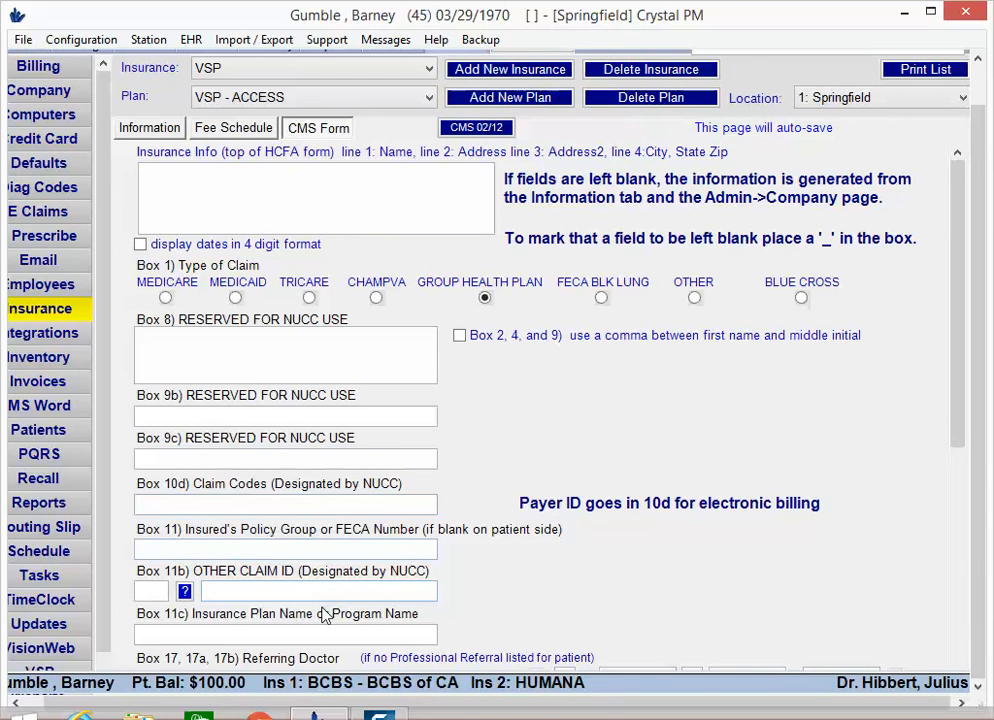
{"action": "left_click", "coordinate": [212, 507]}
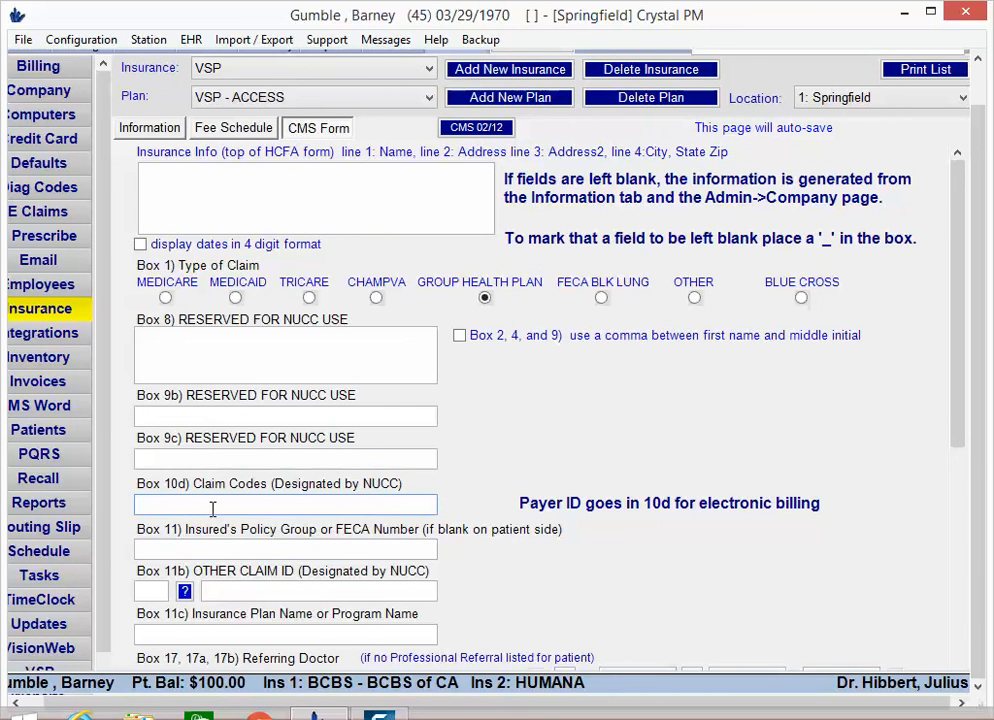
Display the CMS form settings of the AETNA insurance and look through its list of plans
{"action": "left_click", "coordinate": [283, 70]}
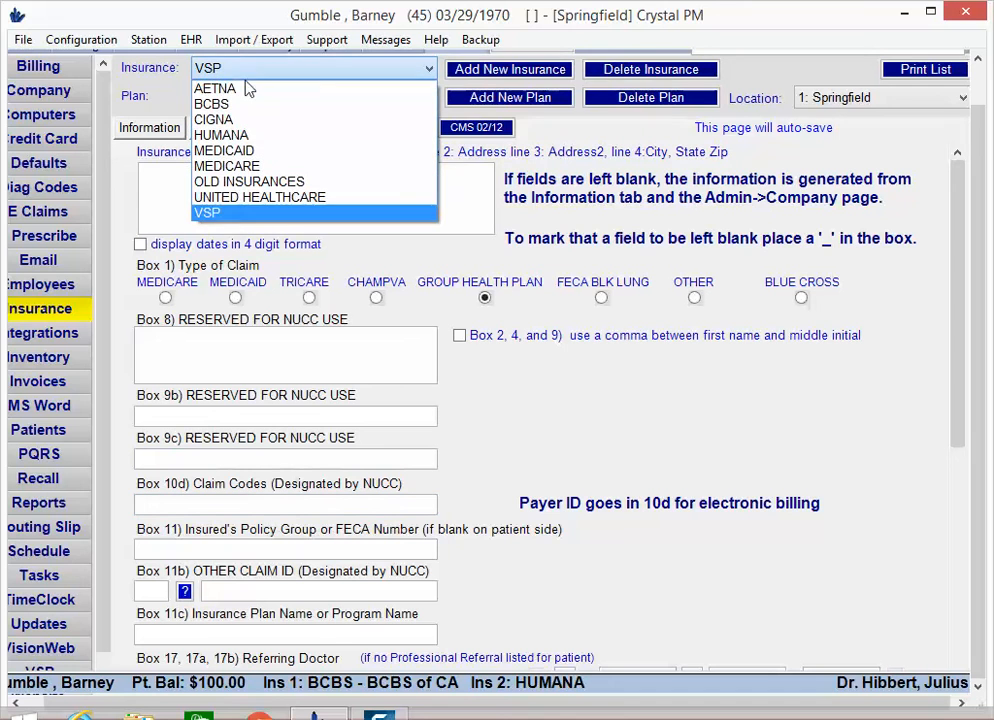
{"action": "left_click", "coordinate": [249, 89]}
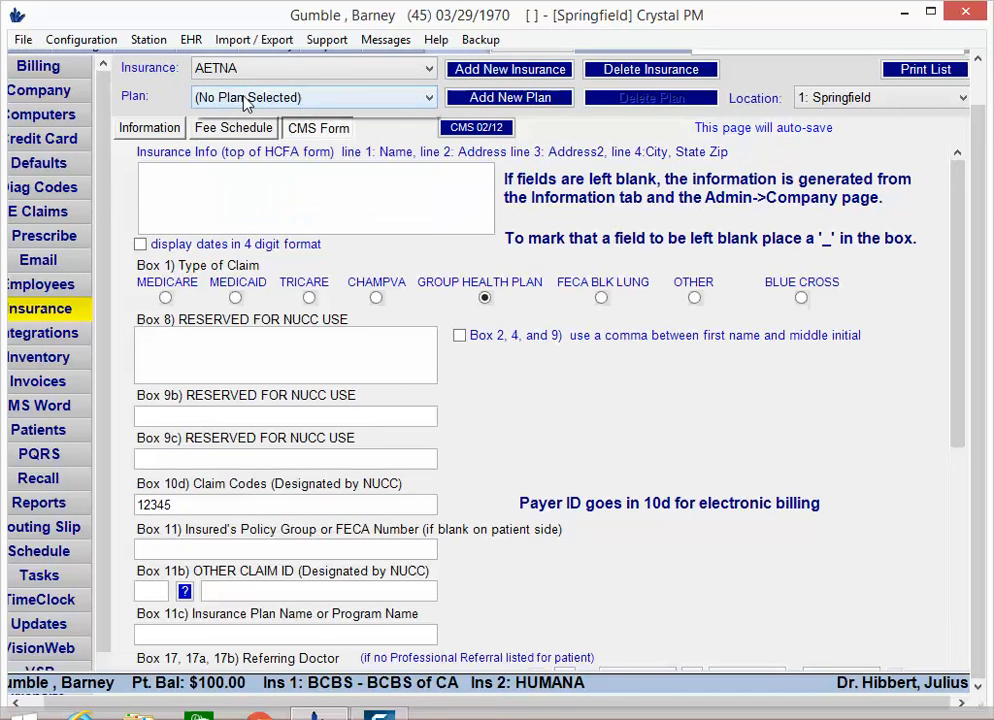
{"action": "left_click", "coordinate": [246, 98]}
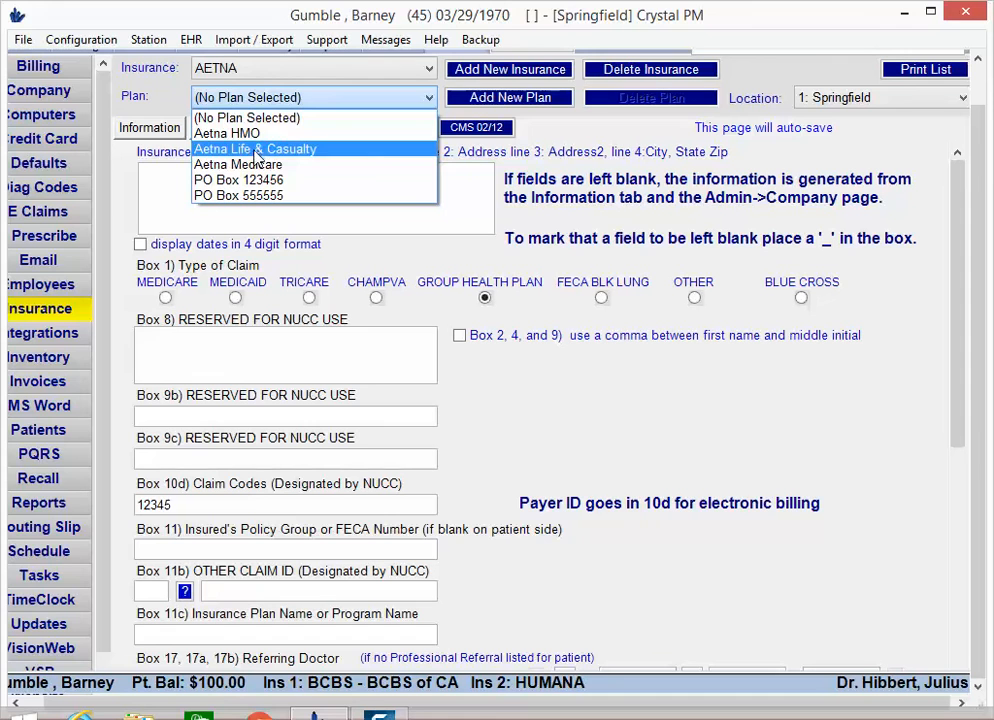
Display the OLD INSURANCES entry and look through the list of plans stored under it
{"action": "left_click", "coordinate": [250, 70]}
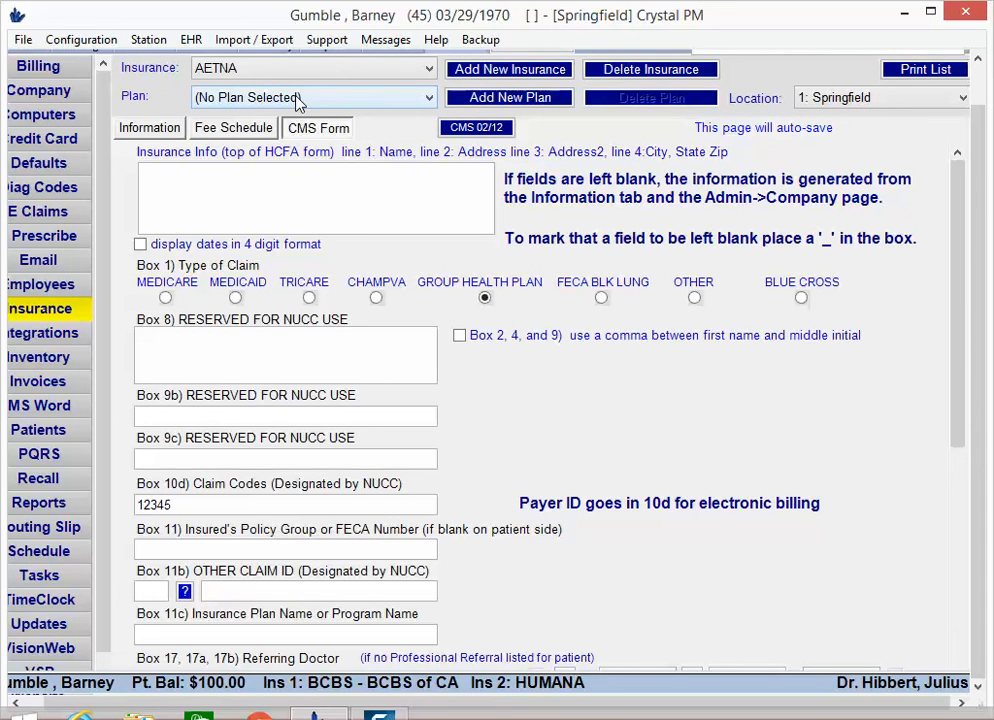
{"action": "left_click", "coordinate": [979, 85]}
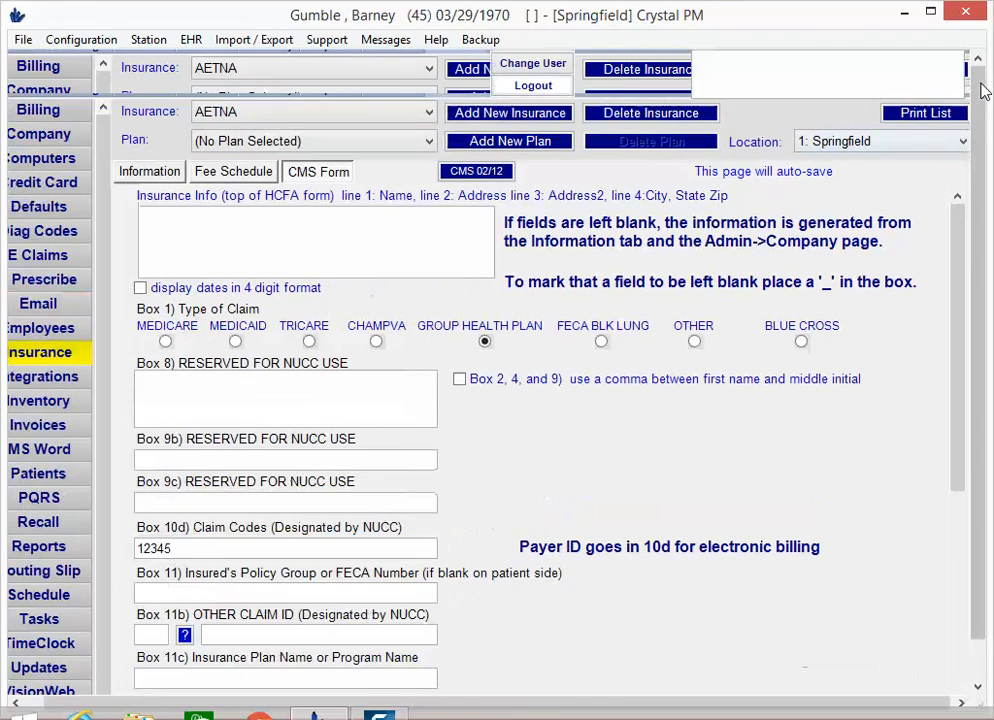
{"action": "left_click", "coordinate": [304, 114]}
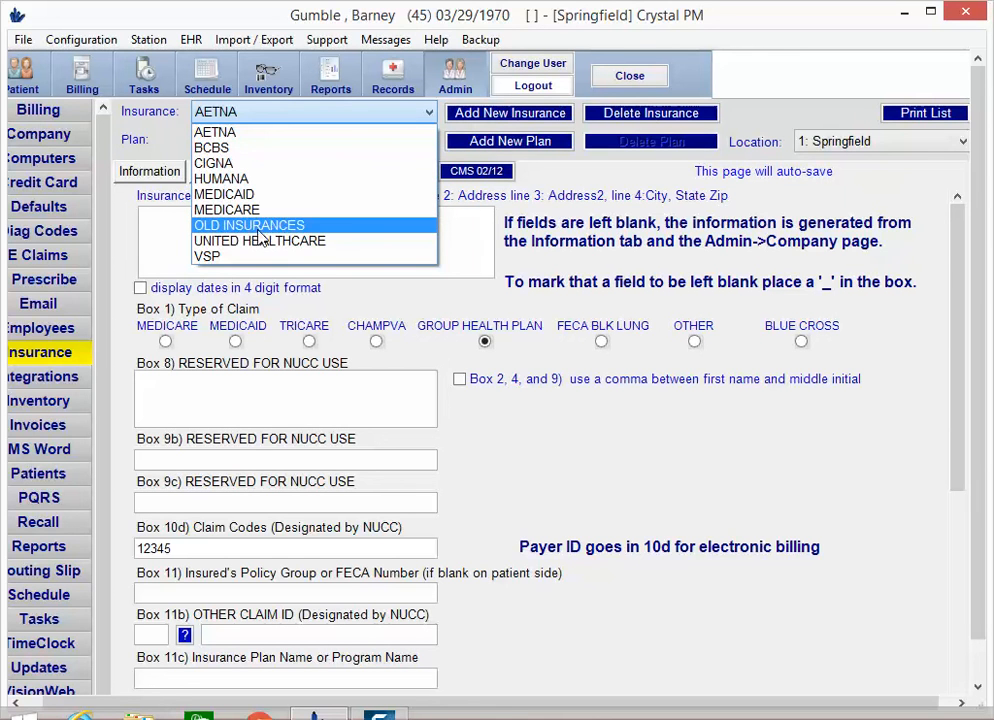
{"action": "left_click", "coordinate": [266, 230]}
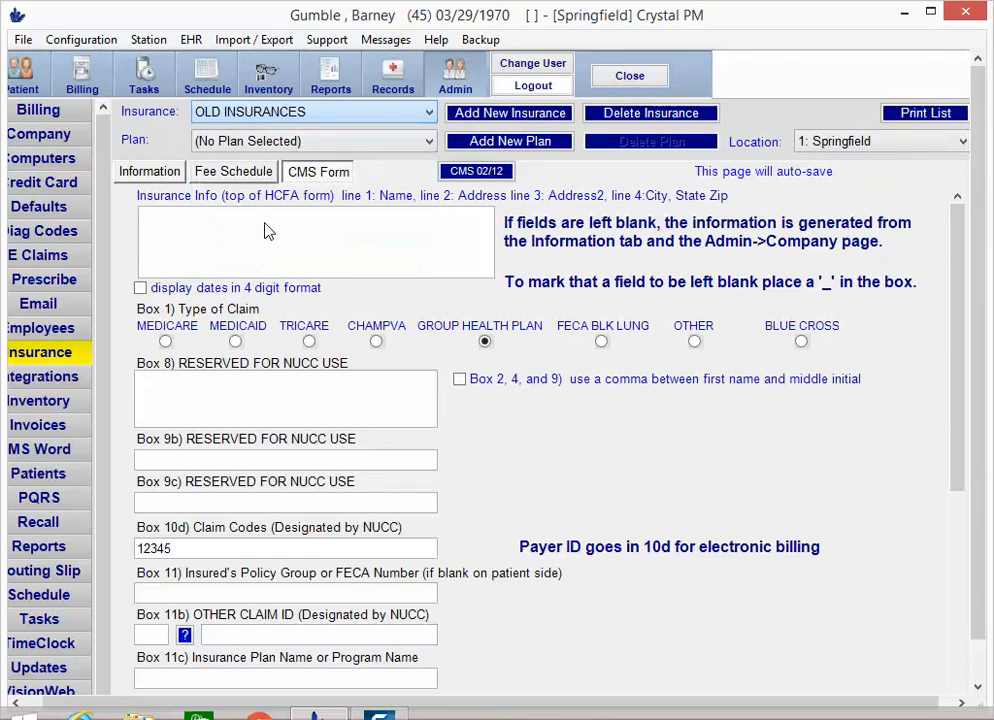
{"action": "left_click", "coordinate": [278, 146]}
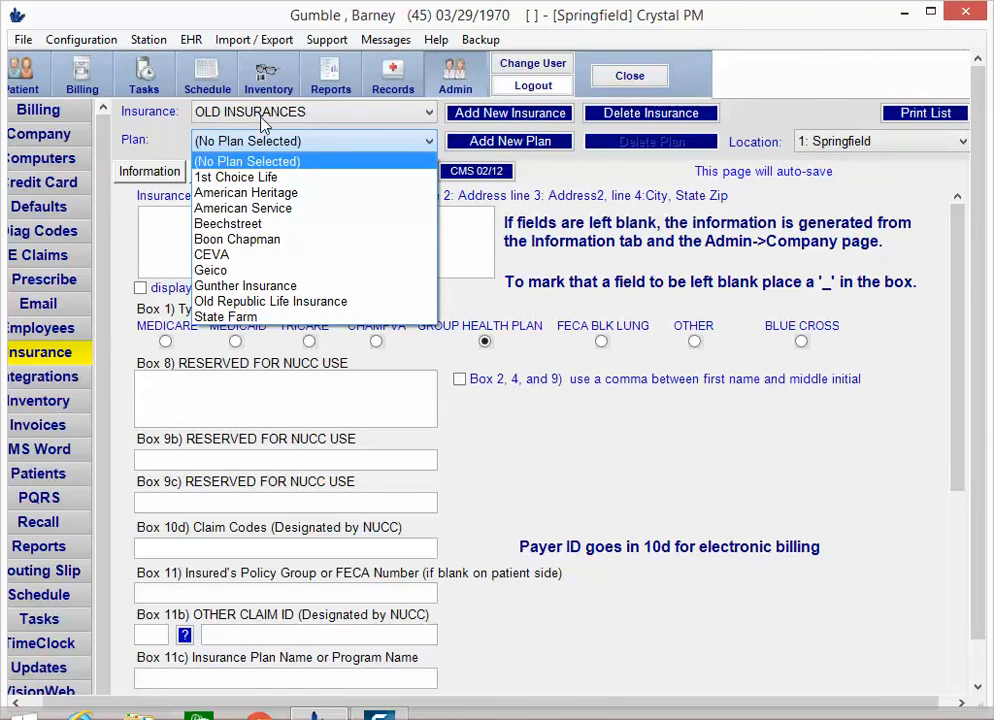
{"action": "left_click", "coordinate": [240, 161]}
Display the CMS form settings of the BCBS insurance and choose the Request Support option
{"action": "left_click", "coordinate": [265, 111]}
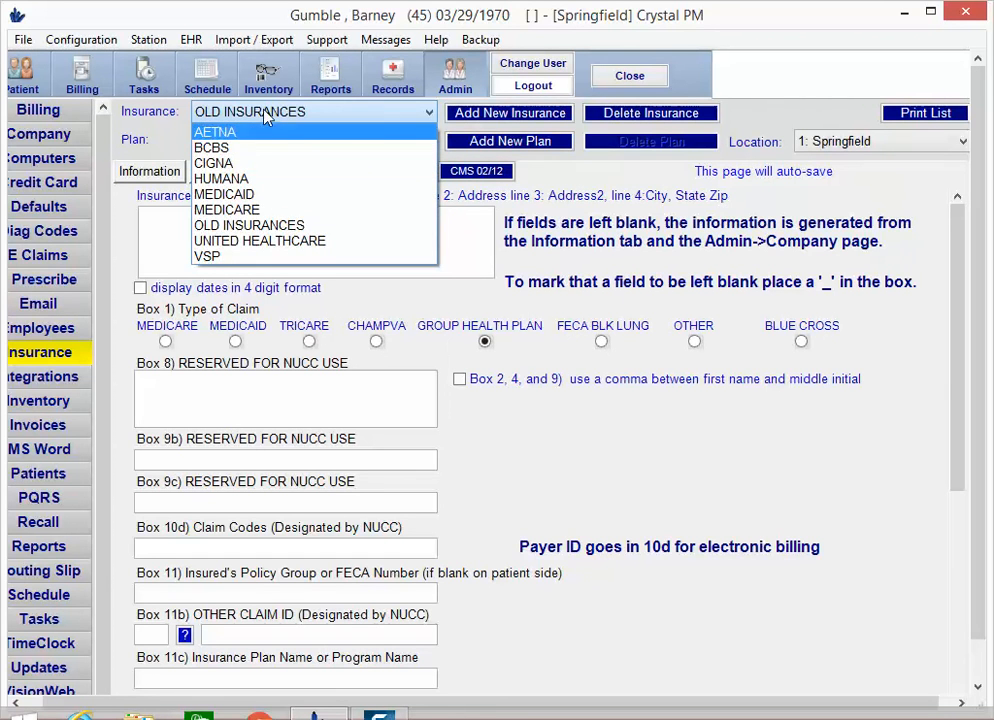
{"action": "left_click", "coordinate": [266, 147]}
{"action": "left_click", "coordinate": [336, 43]}
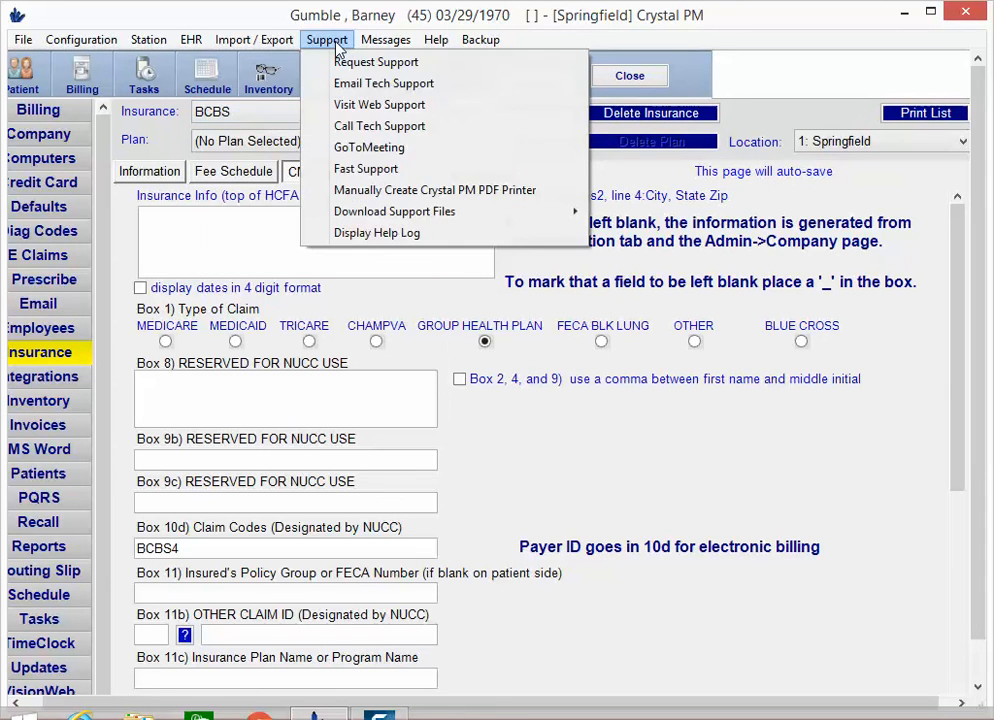
{"action": "left_click", "coordinate": [340, 62]}
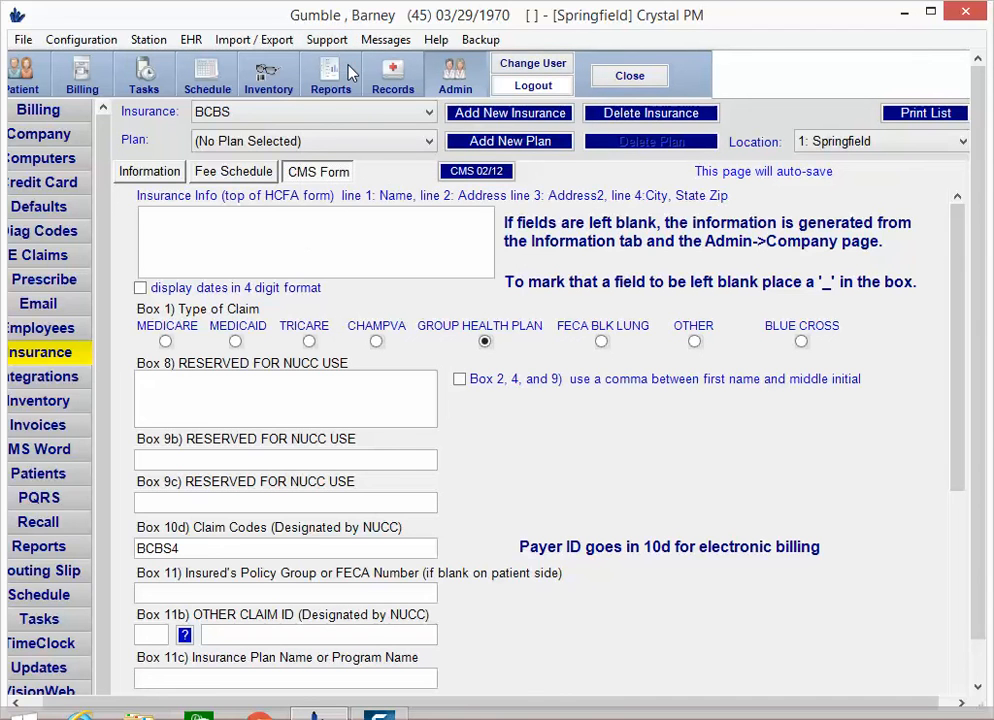